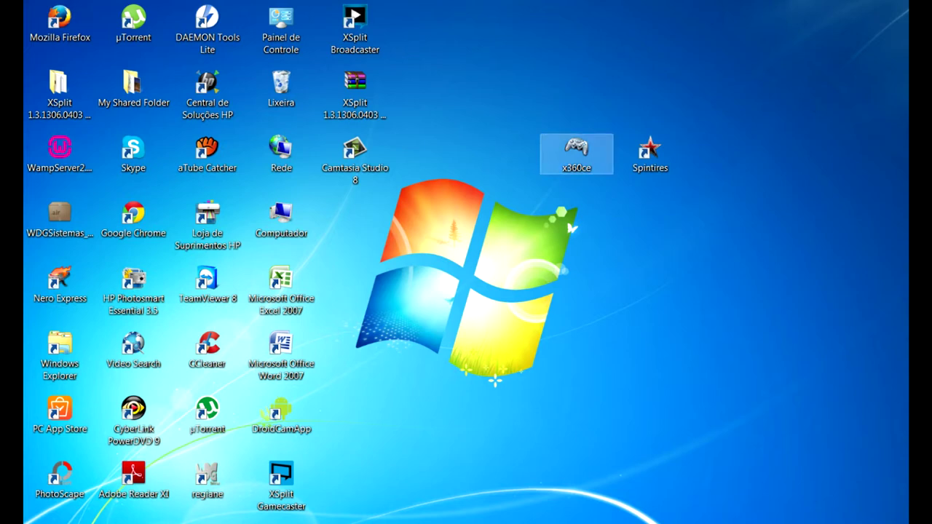
# Move the x360ce icon to the right of the Spintires shortcut on the desktop
pyautogui.moveTo(701, 183); pyautogui.dragTo(611, 150)
pyautogui.moveTo(837, 298); pyautogui.dragTo(521, 170)
pyautogui.moveTo(837, 251); pyautogui.dragTo(449, 137)
pyautogui.moveTo(795, 231); pyautogui.dragTo(574, 89)
pyautogui.moveTo(808, 223); pyautogui.dragTo(583, 109)
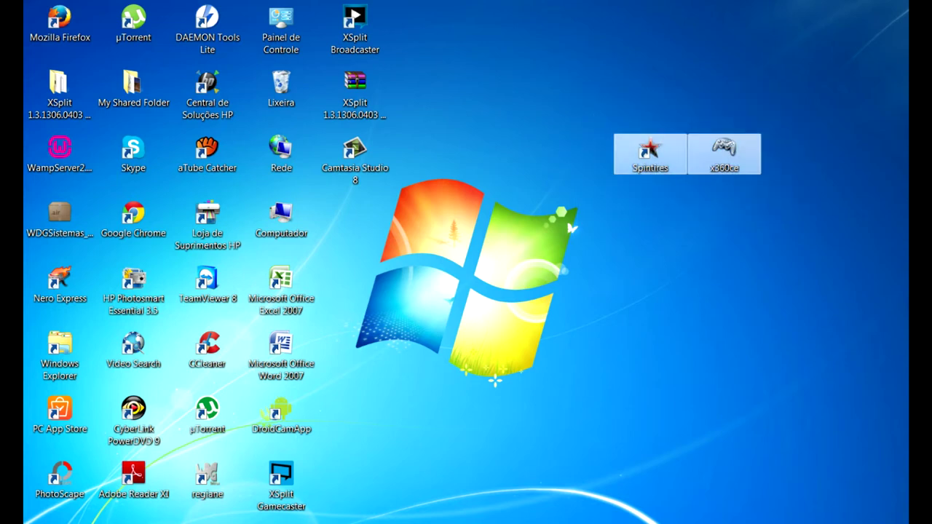
pyautogui.rightClick(614, 241)
pyautogui.click(655, 279)
pyautogui.rightClick(608, 247)
pyautogui.click(649, 284)
pyautogui.moveTo(618, 189); pyautogui.dragTo(671, 112)
pyautogui.click(582, 166)
pyautogui.moveTo(610, 195); pyautogui.dragTo(717, 111)
pyautogui.click(790, 131)
pyautogui.moveTo(813, 136); pyautogui.dragTo(529, 173)
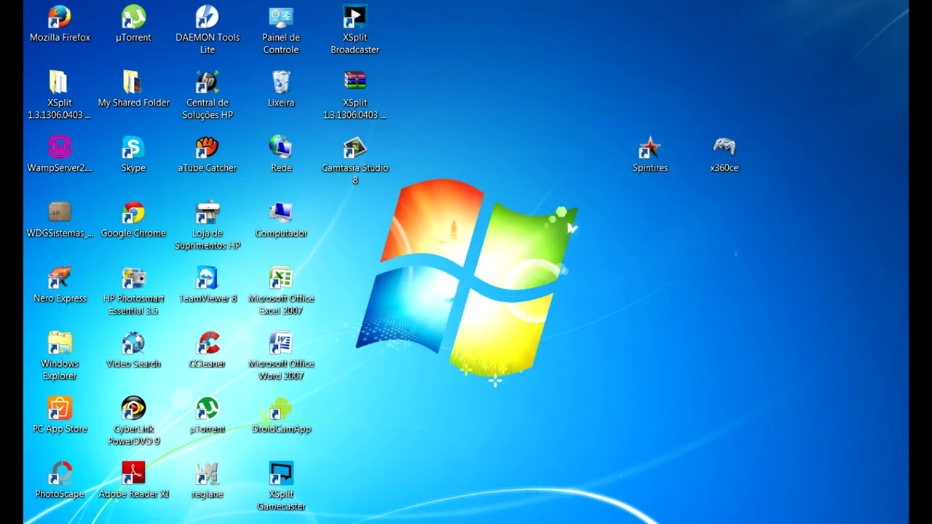
pyautogui.click(529, 173)
pyautogui.moveTo(788, 137); pyautogui.dragTo(717, 178)
pyautogui.click(764, 191)
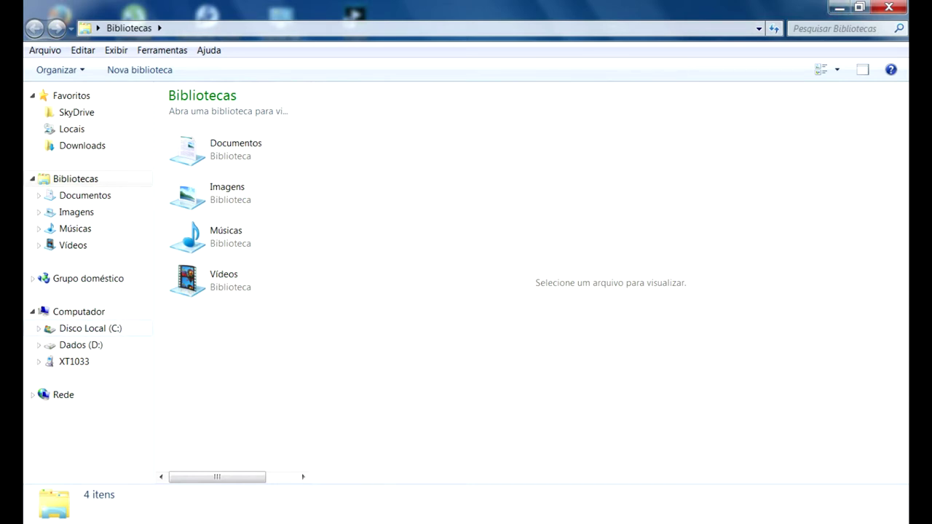
# Open the Arquivos de Programas folder on Disco Local (C:)
pyautogui.click(90, 328)
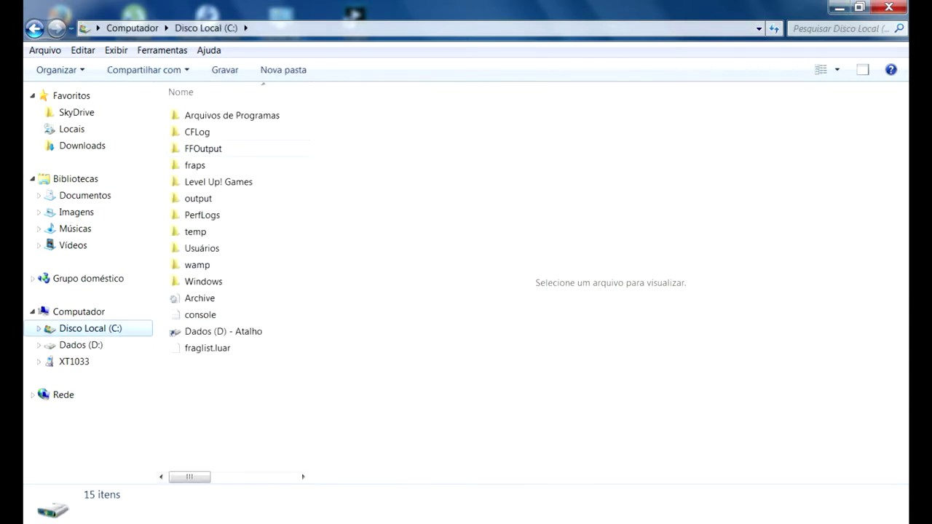
pyautogui.click(231, 116)
pyautogui.click(231, 116)
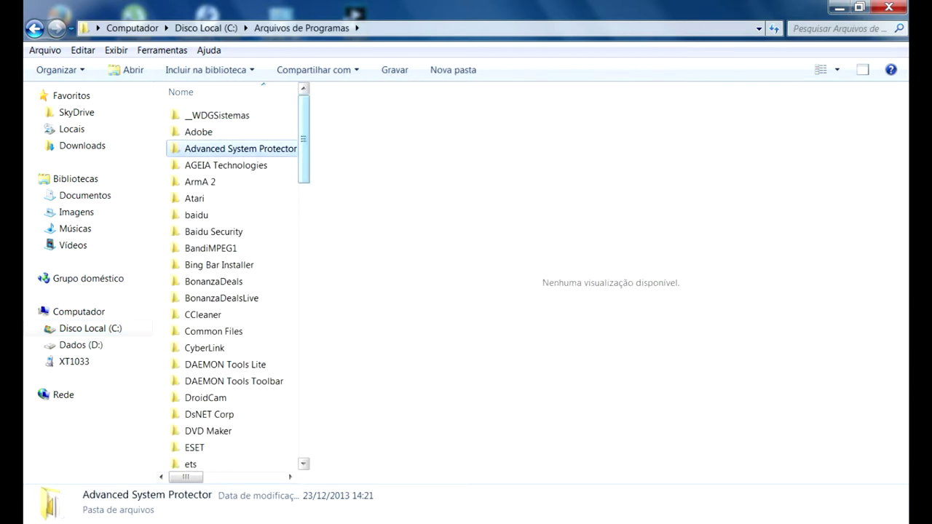
# Look inside the SpinTires Tech Demo (June 040613) folder within Oovee, and return to Arquivos de Programas
pyautogui.scroll(-12, 276, 283)
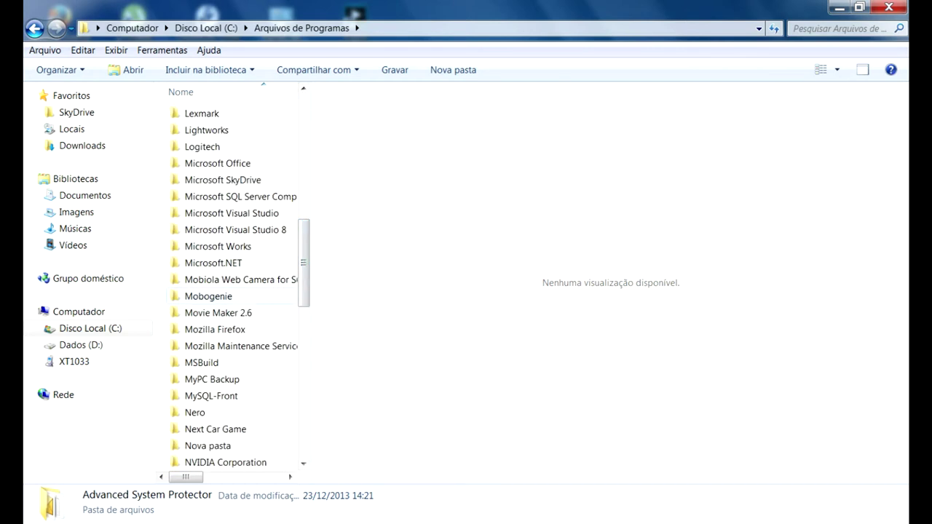
pyautogui.scroll(-6, 247, 293)
pyautogui.click(247, 295)
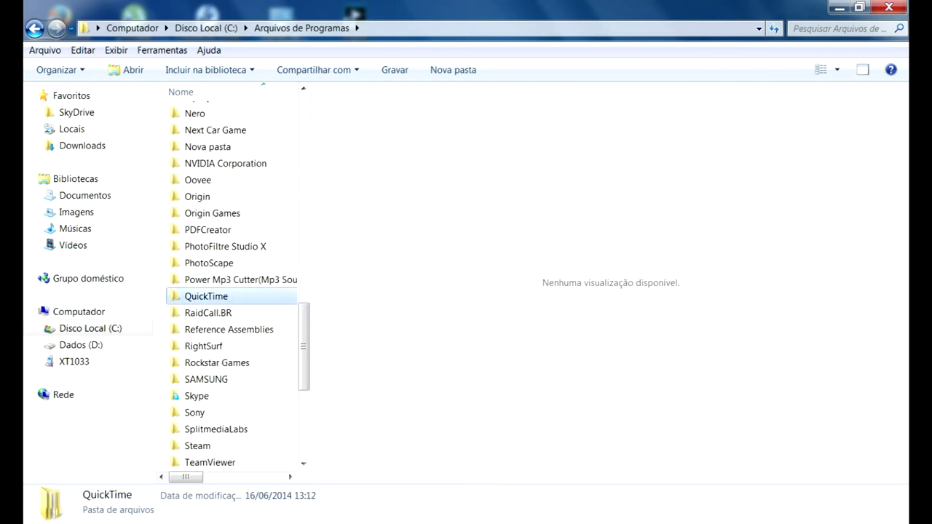
pyautogui.click(201, 181)
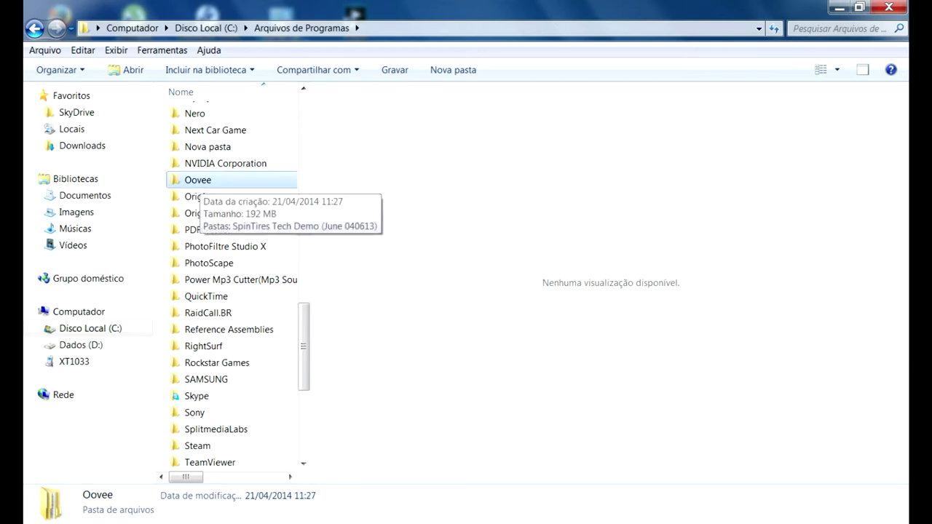
pyautogui.doubleClick(198, 180)
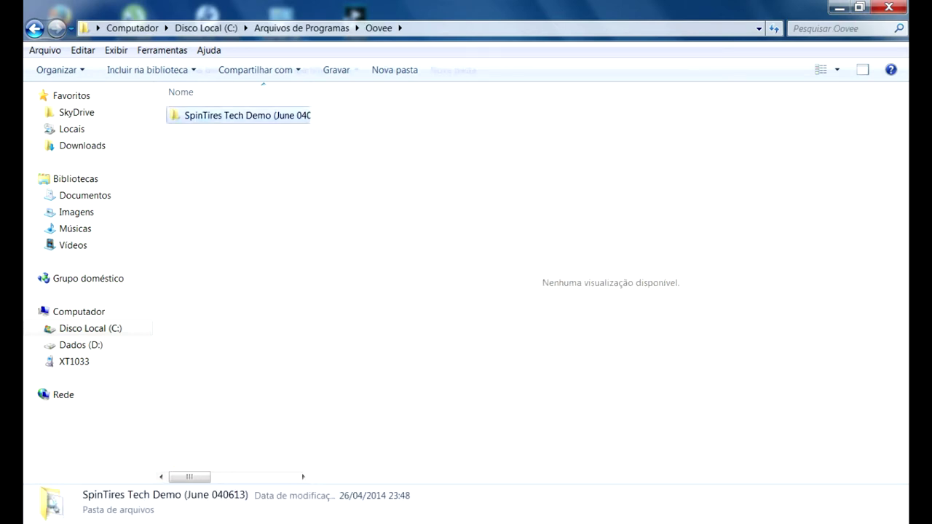
pyautogui.doubleClick(219, 115)
pyautogui.hotkey('alt', 'Left')
pyautogui.click(35, 28)
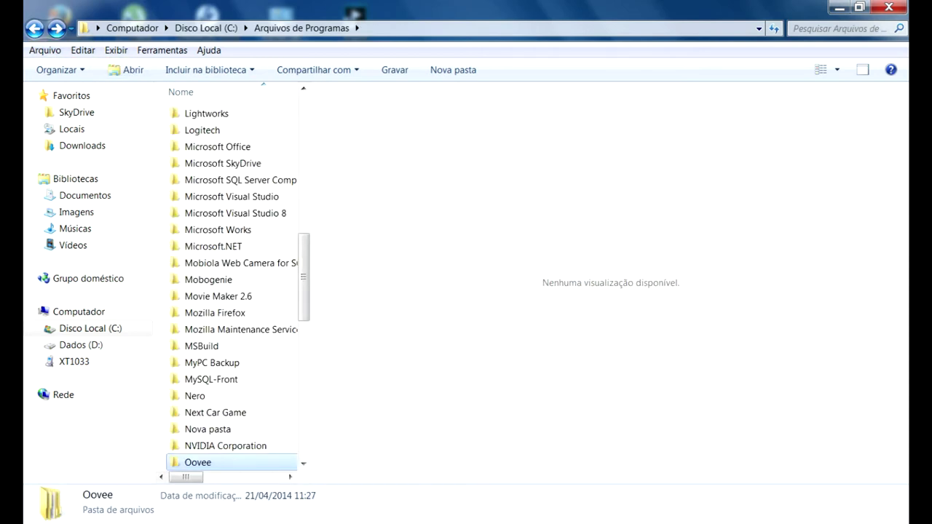
pyautogui.moveTo(303, 277); pyautogui.dragTo(303, 329)
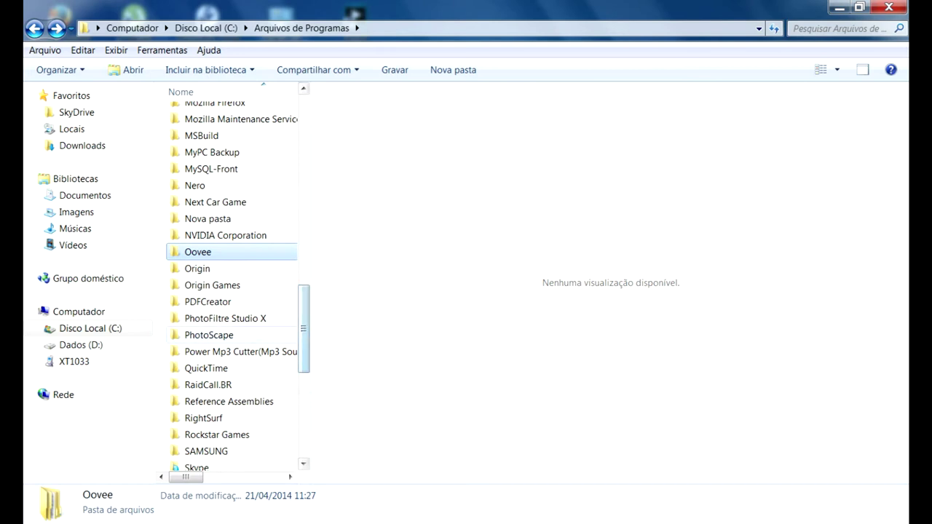
pyautogui.press('Return')
pyautogui.press('Down')
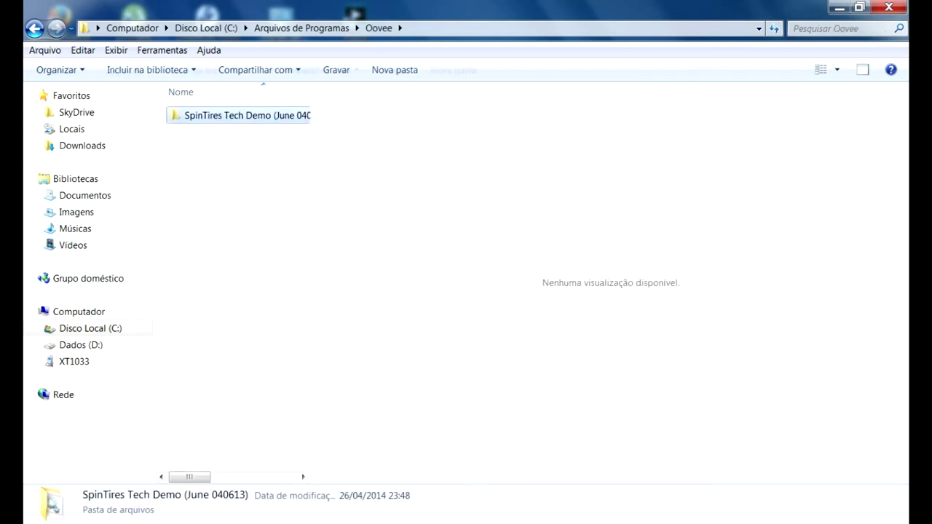
pyautogui.press('Return')
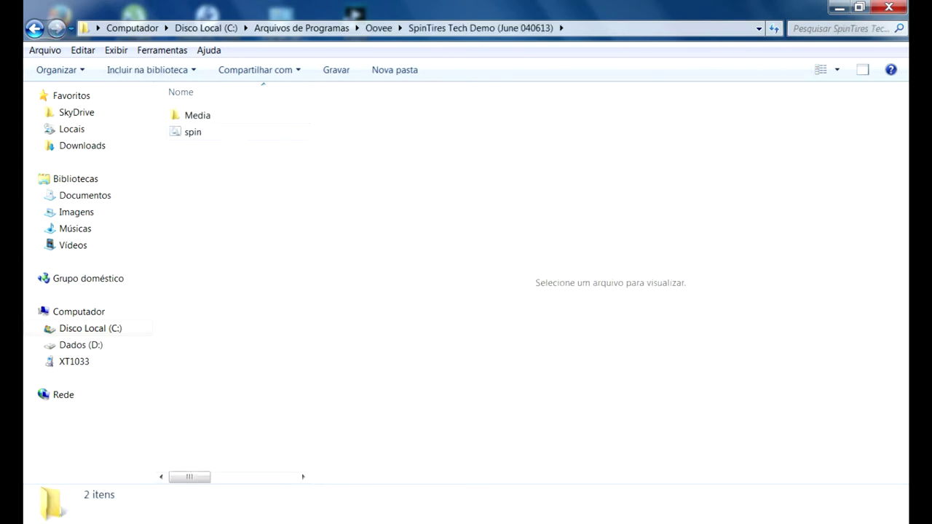
pyautogui.hotkey('alt', 'Left')
pyautogui.hotkey('alt', 'Left')
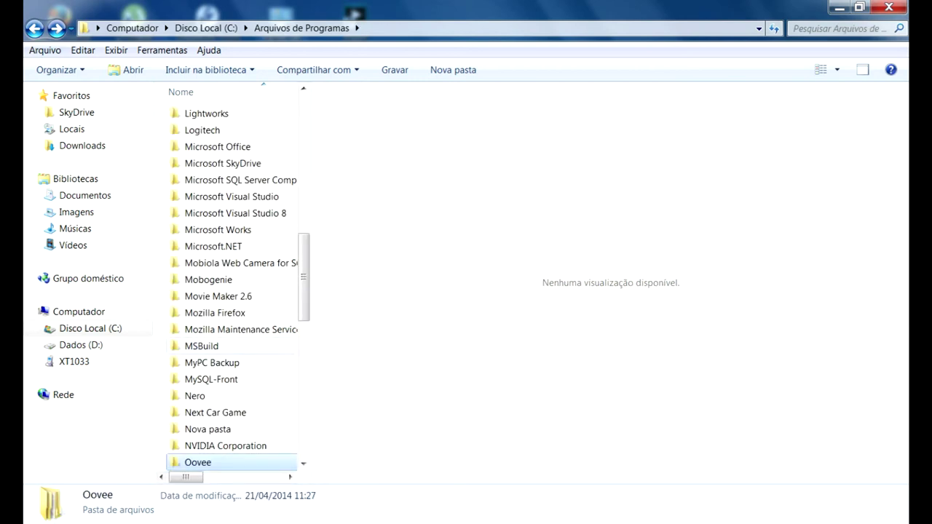
# Open the Spintires game folder under Steam, SteamApps, common in Arquivos de Programas
pyautogui.click(218, 346)
pyautogui.press('s')
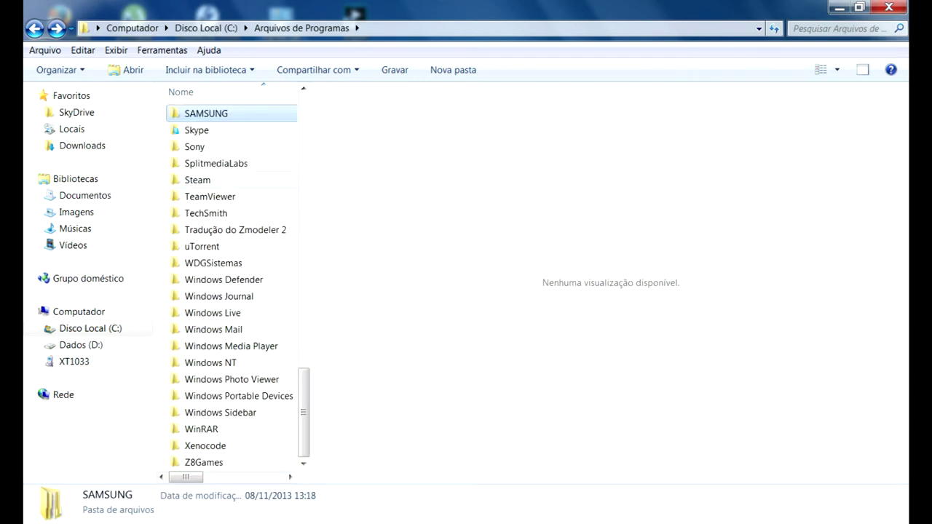
pyautogui.press('s')
pyautogui.press('t')
pyautogui.press('Return')
pyautogui.press('b')
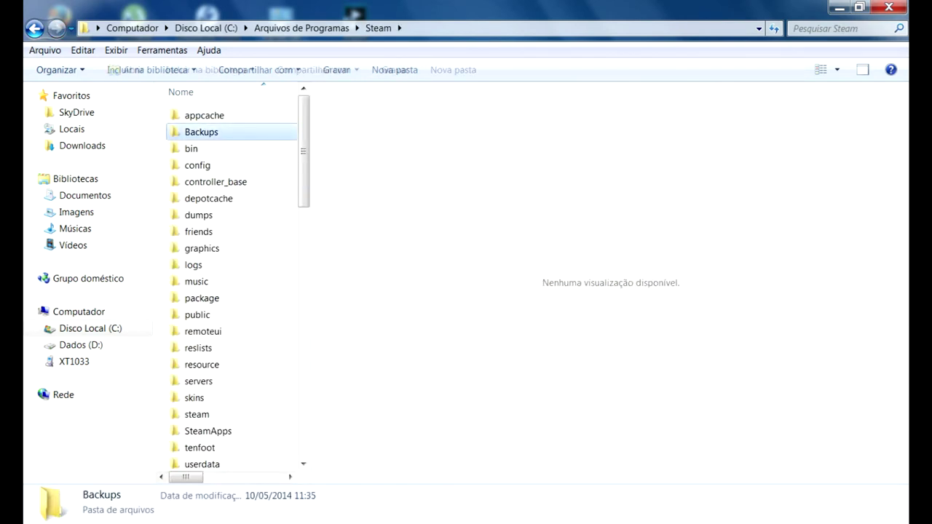
pyautogui.press('s')
pyautogui.scroll(-4, 232, 281)
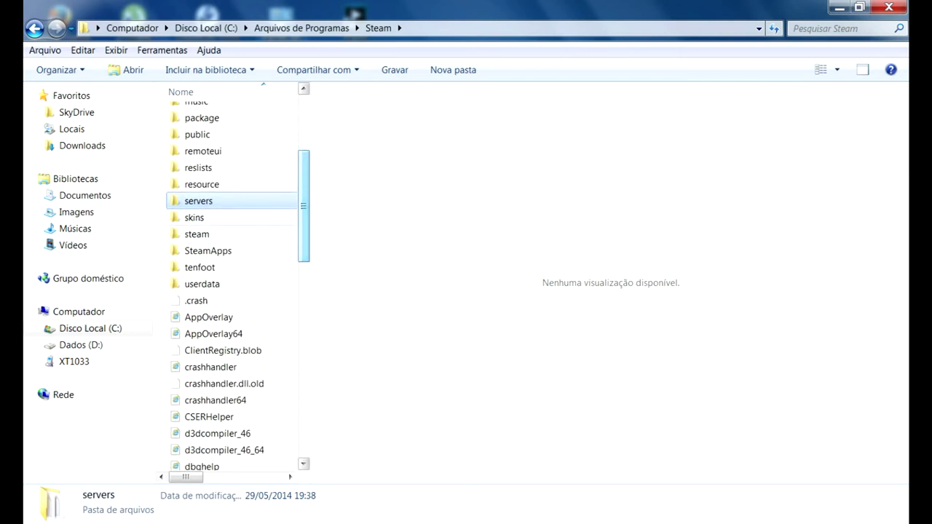
pyautogui.doubleClick(211, 250)
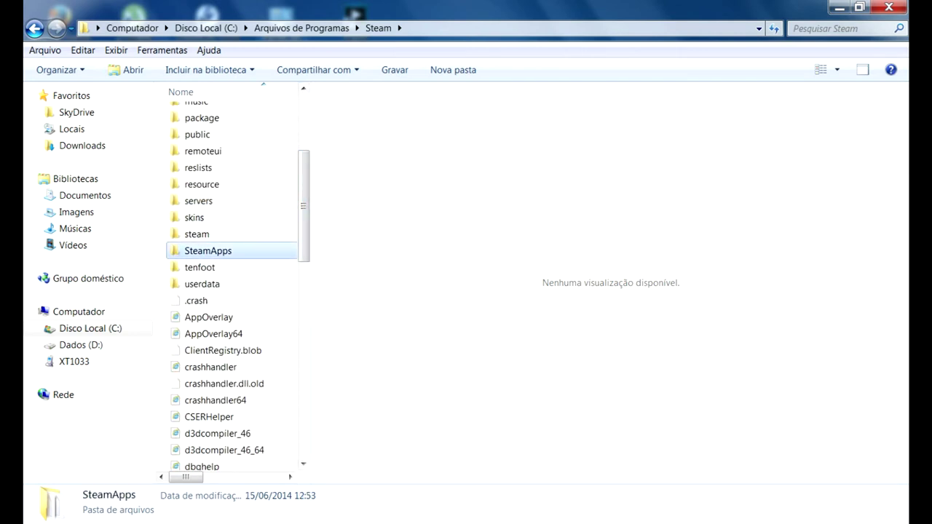
pyautogui.doubleClick(211, 118)
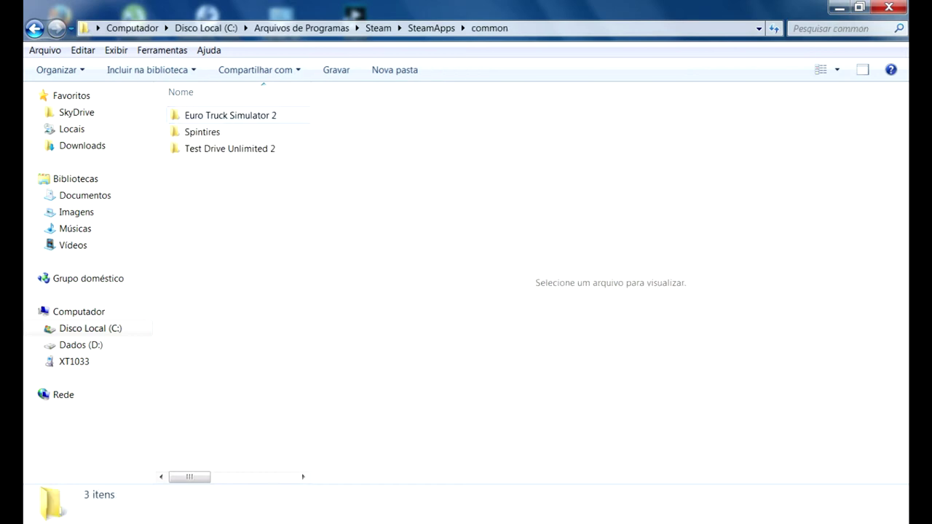
pyautogui.doubleClick(230, 130)
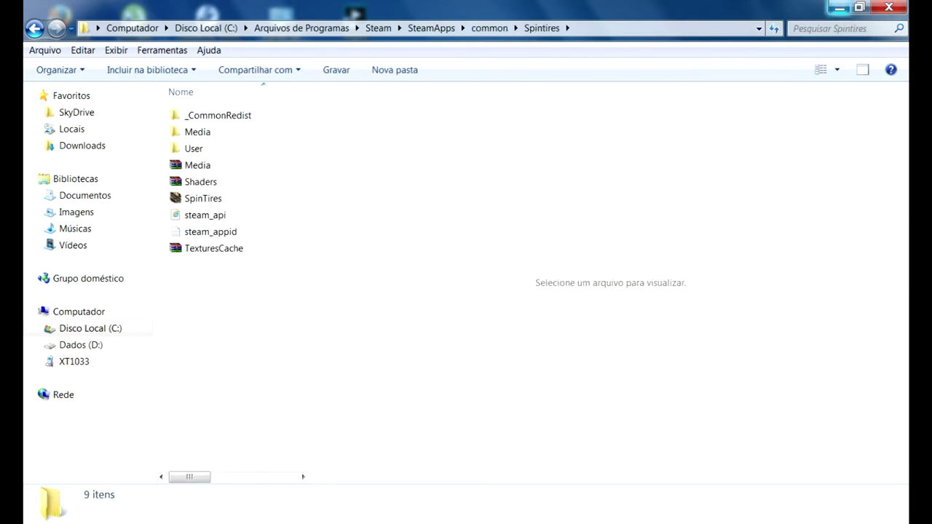
# Copy the x360ce application from the desktop into the Spintires folder and refresh the folder
pyautogui.click(860, 7)
pyautogui.rightClick(725, 166)
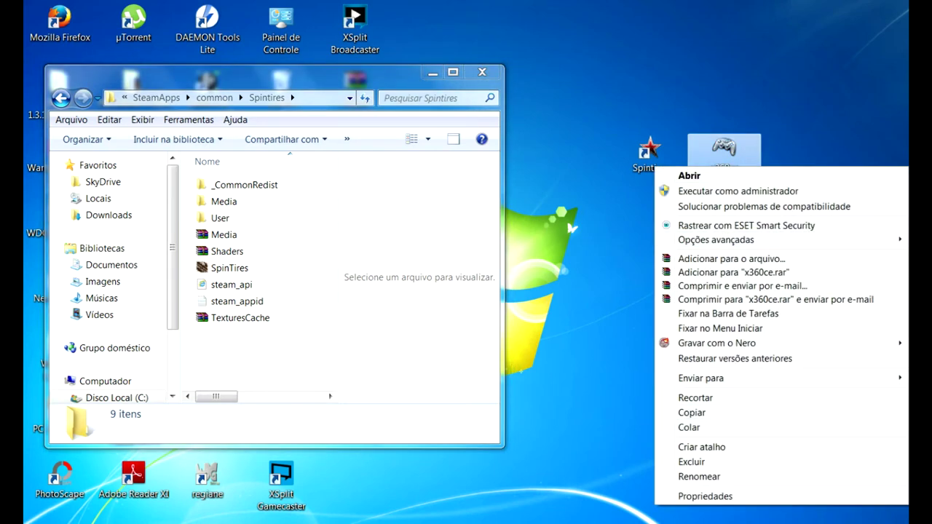
pyautogui.click(692, 412)
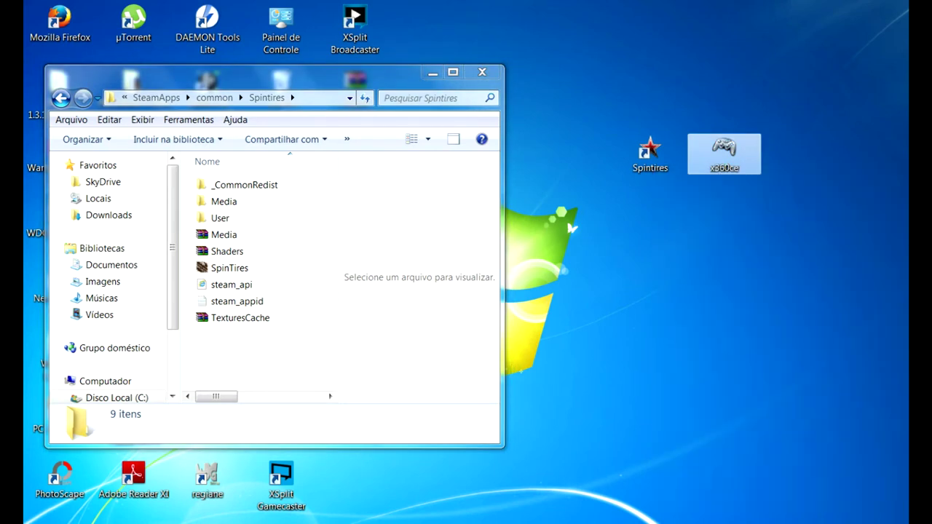
pyautogui.rightClick(245, 340)
pyautogui.click(228, 345)
pyautogui.rightClick(227, 345)
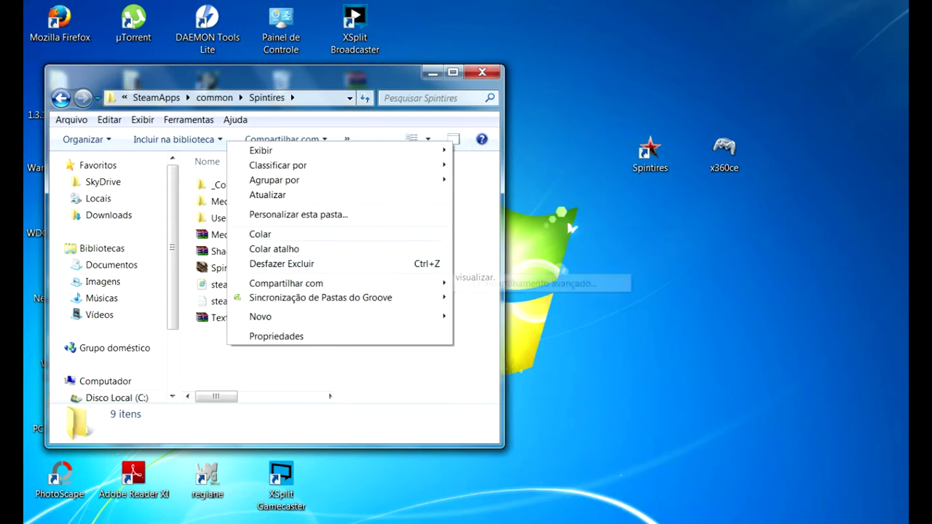
pyautogui.click(259, 234)
pyautogui.rightClick(284, 152)
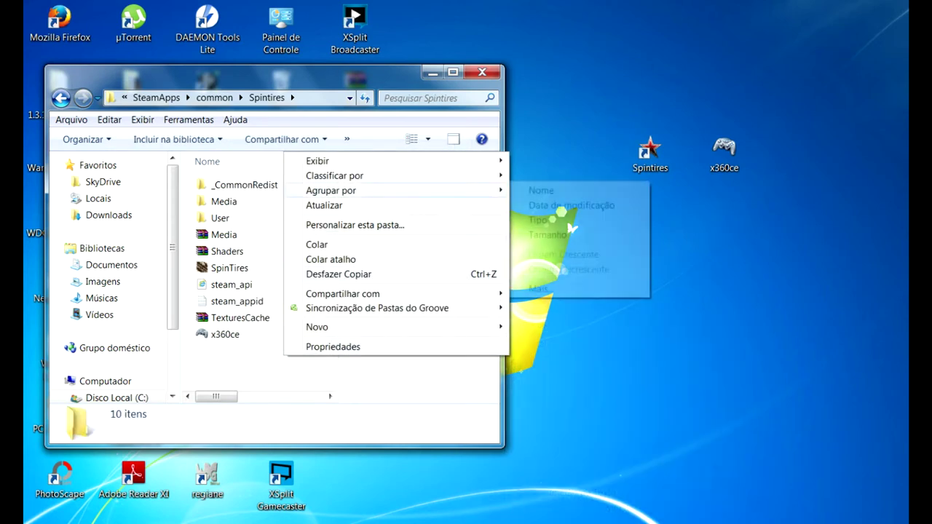
pyautogui.click(324, 205)
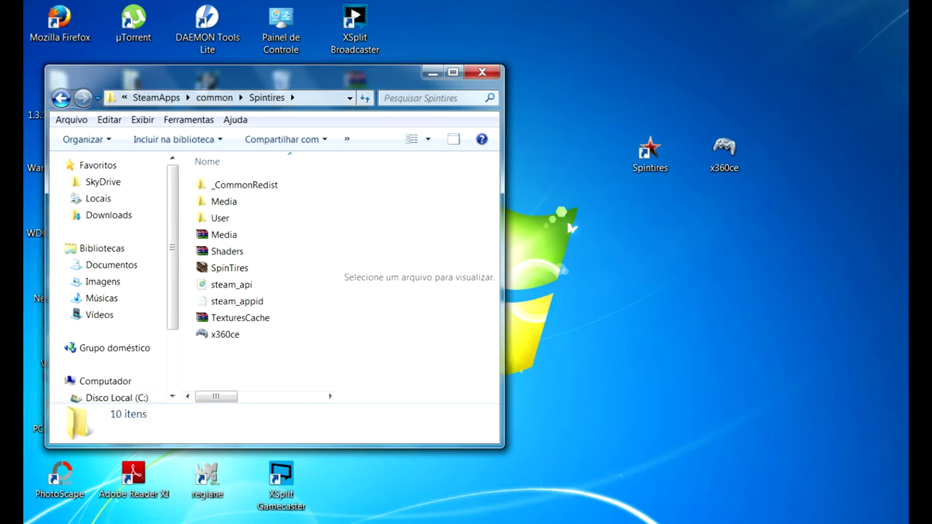
# Run the copied x360ce as administrator and let it create the x360ce.ini and xinput1_3.dll files
pyautogui.moveTo(504, 218); pyautogui.dragTo(908, 219)
pyautogui.click(859, 72)
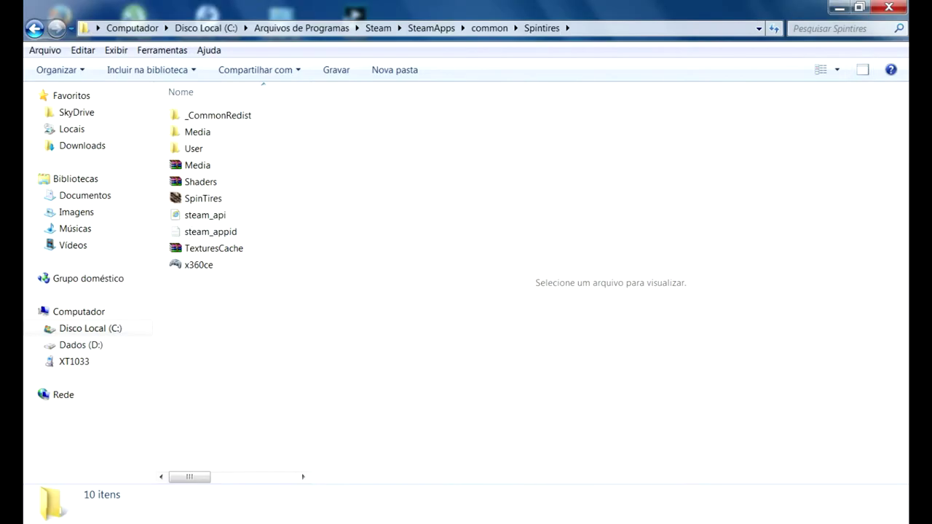
pyautogui.rightClick(205, 264)
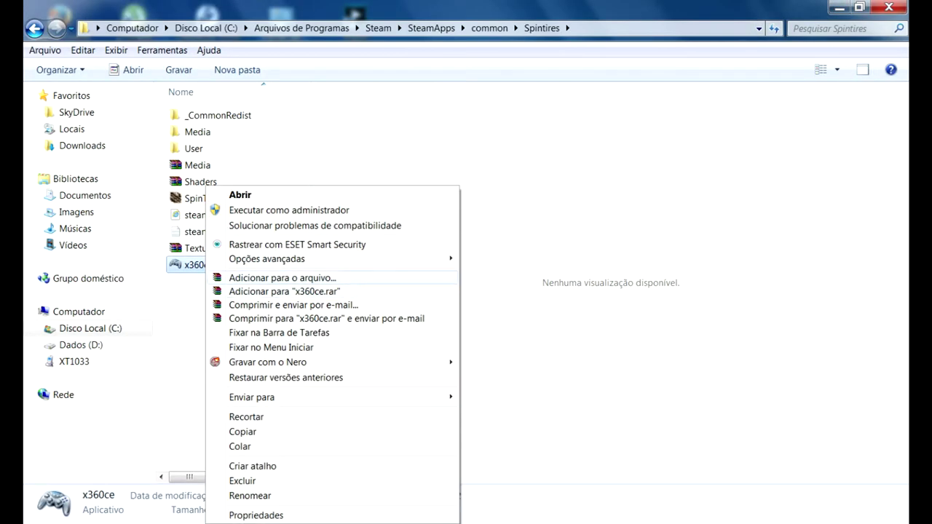
pyautogui.click(289, 210)
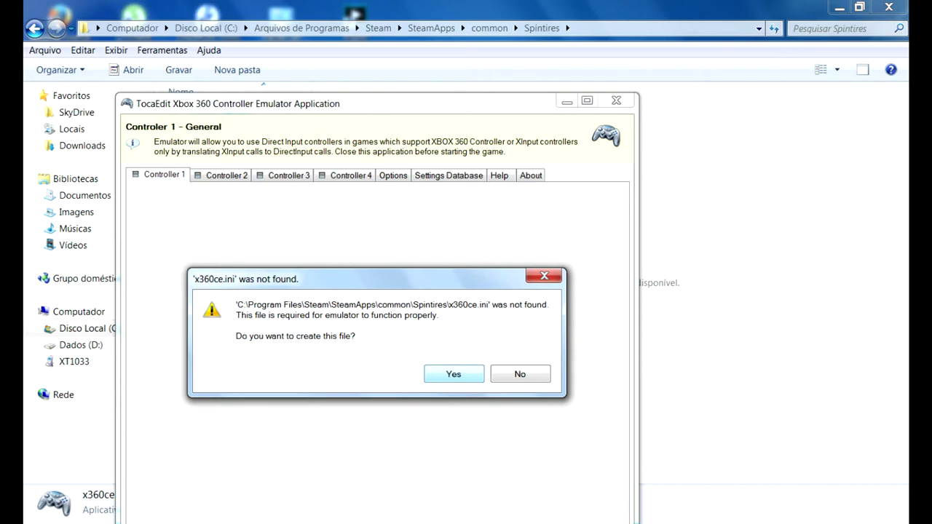
pyautogui.press('Return')
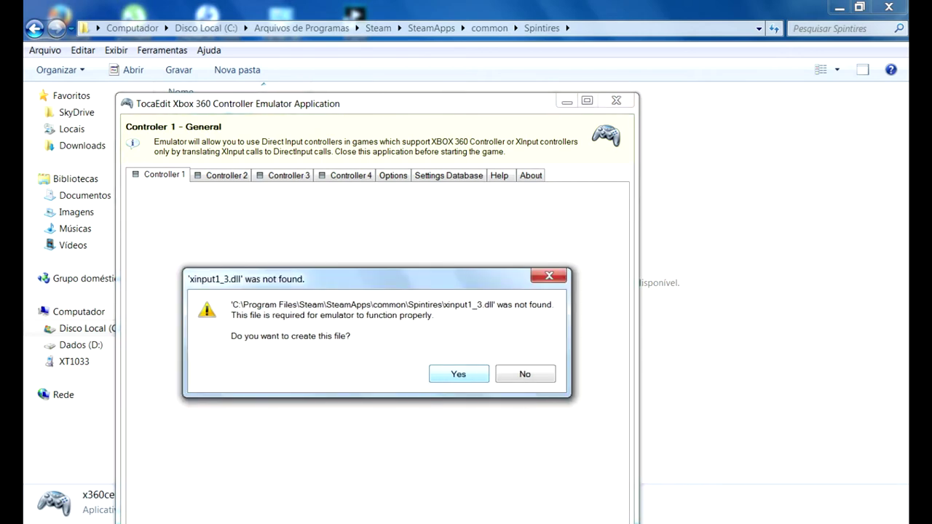
pyautogui.press('Return')
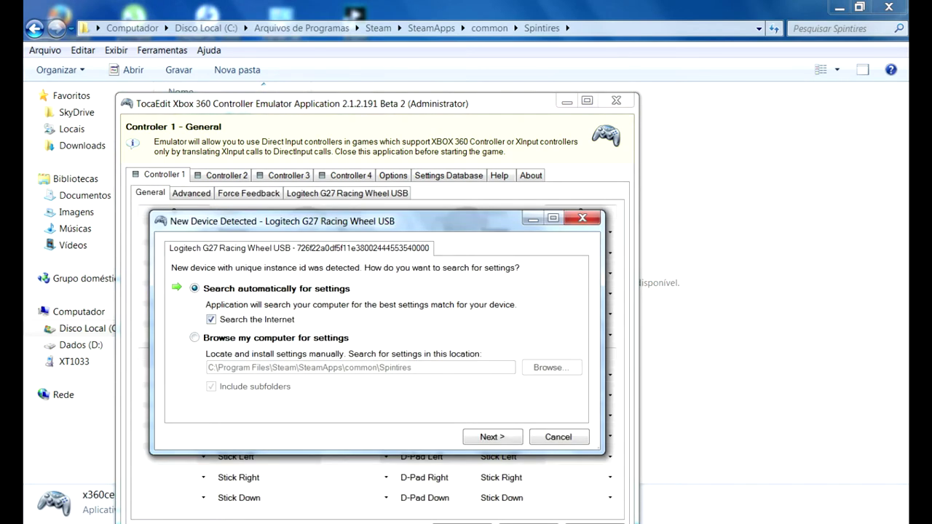
# Try to load automatically searched settings for the Logitech G27 Racing Wheel USB and the USB Joystick, and close the emulator
pyautogui.press('Return')
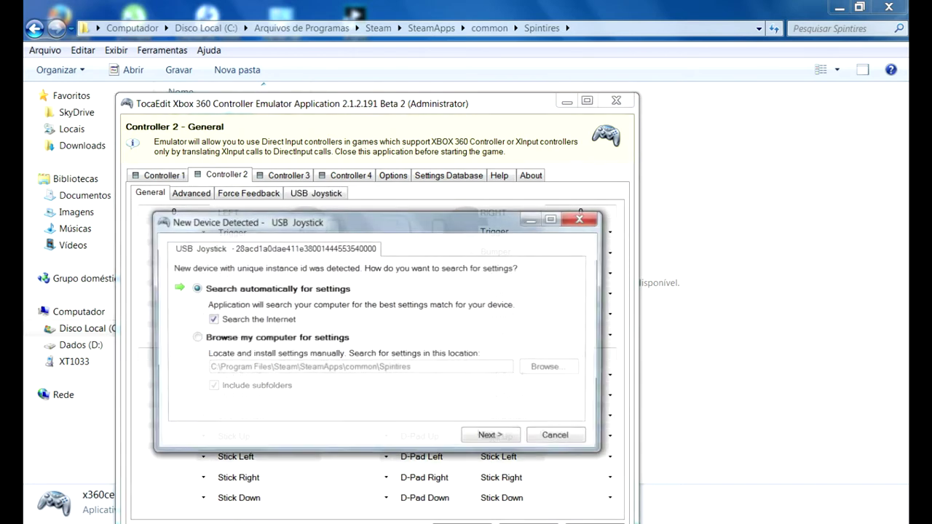
pyautogui.press('Return')
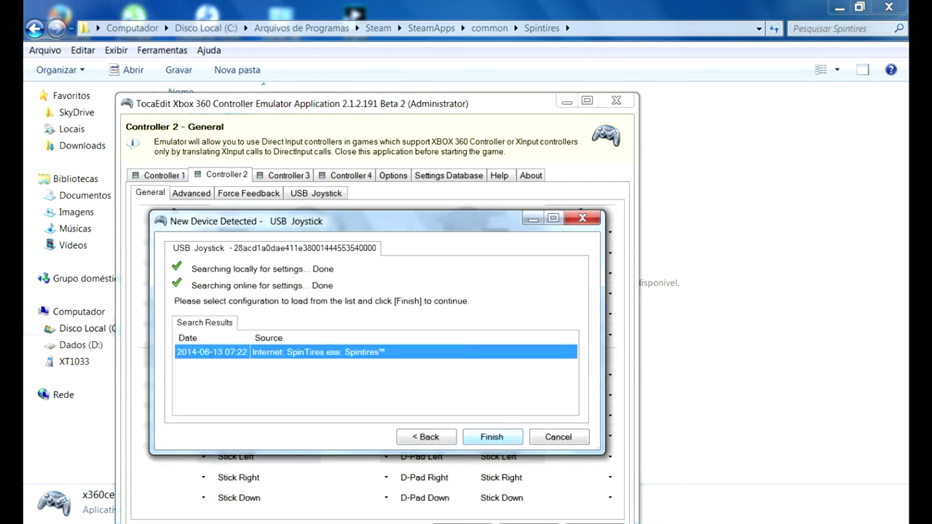
pyautogui.press('Return')
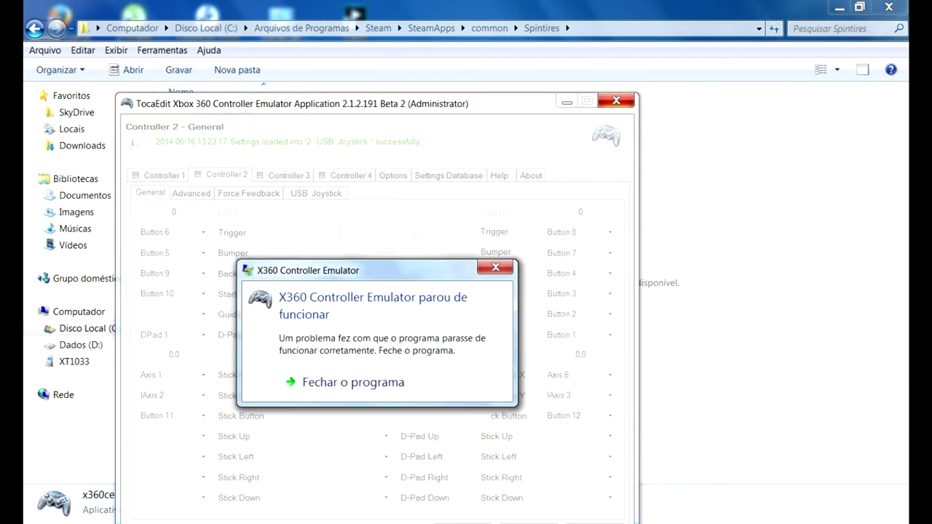
pyautogui.press('Return')
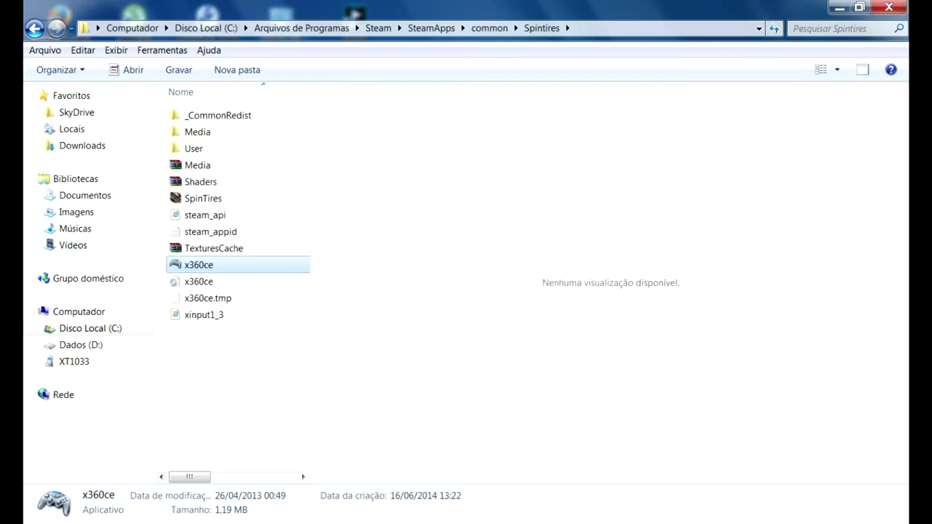
# Start x360ce from the Spintires folder again as administrator
pyautogui.rightClick(208, 265)
pyautogui.click(291, 210)
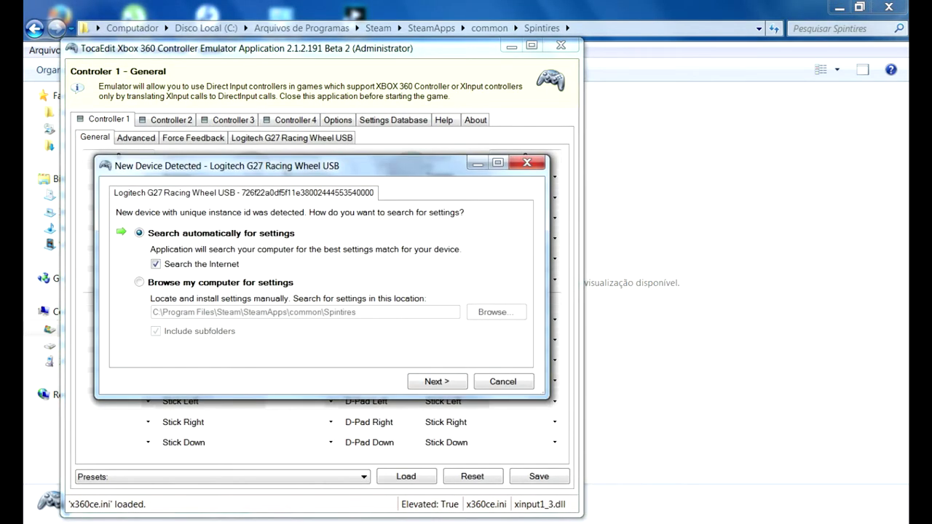
# Load the automatically searched internet settings for the Logitech G27 Racing Wheel USB and the USB Joystick
pyautogui.press('Return')
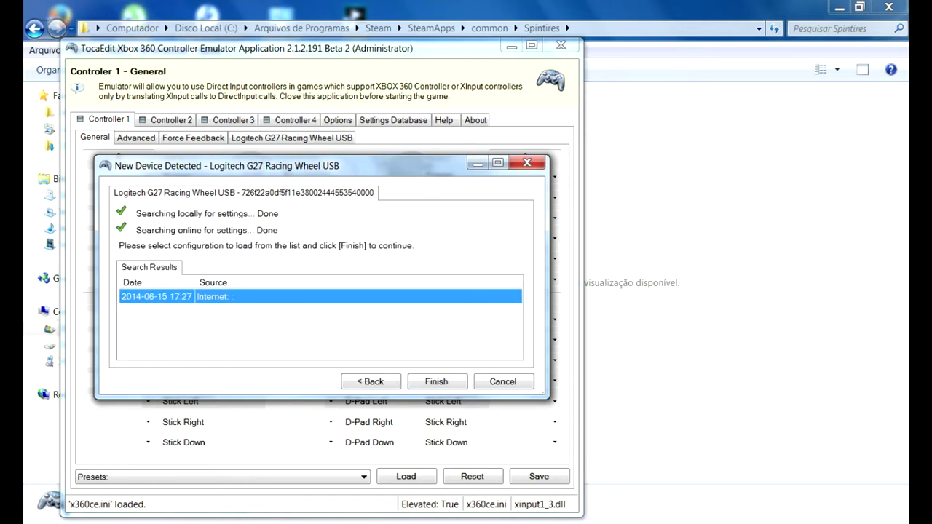
pyautogui.press('Return')
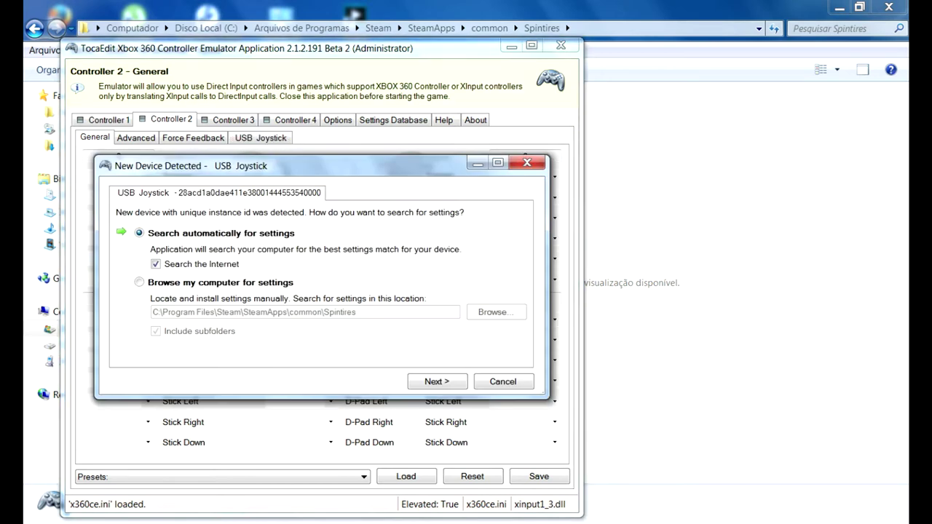
pyautogui.press('Return')
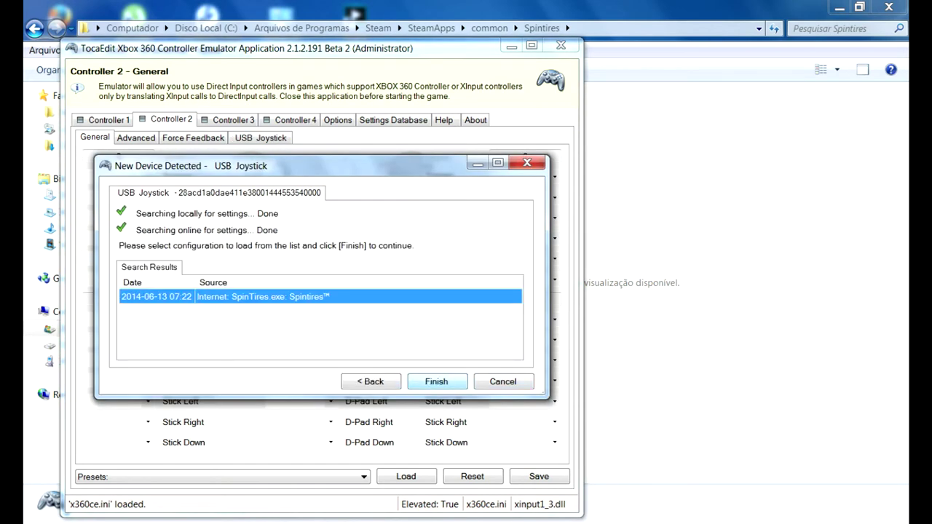
pyautogui.press('Return')
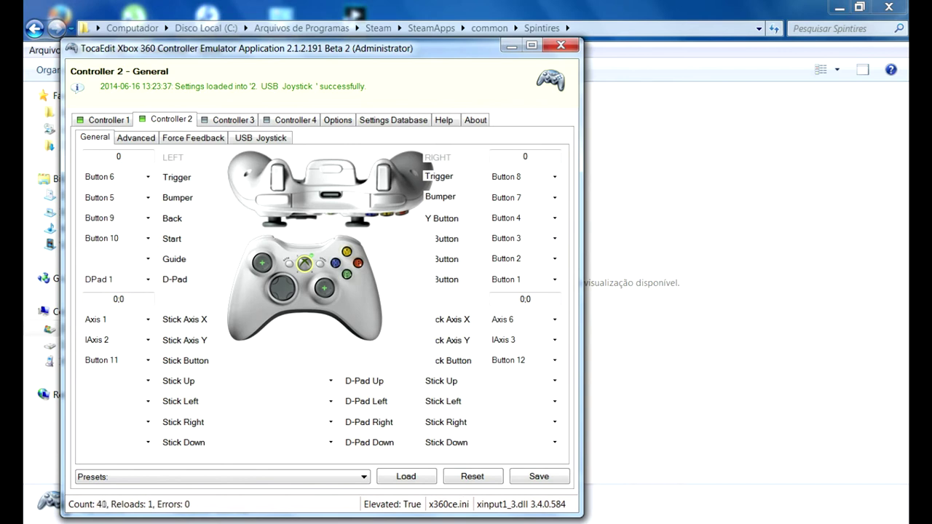
# Close the Spintires folder window and maximize the emulator window
pyautogui.click(888, 7)
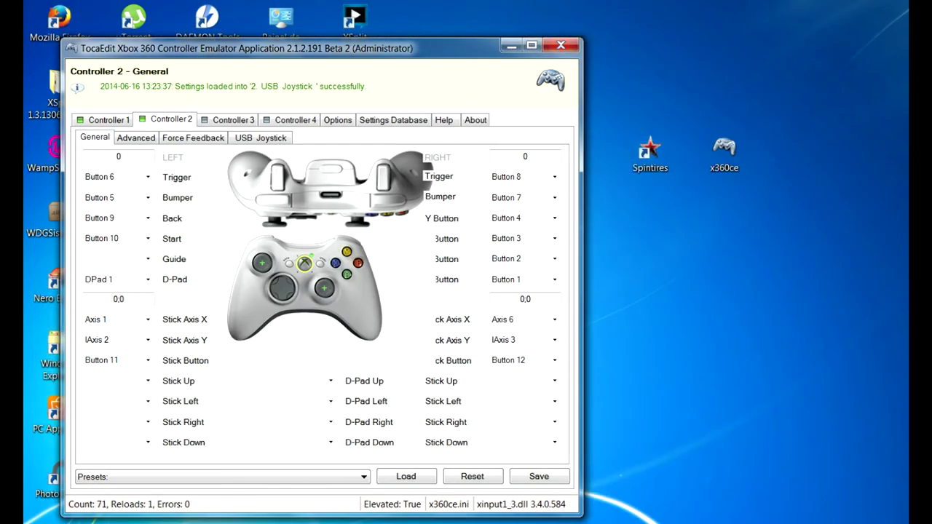
pyautogui.moveTo(723, 150); pyautogui.dragTo(711, 130)
pyautogui.moveTo(759, 200); pyautogui.dragTo(727, 147)
pyautogui.click(769, 196)
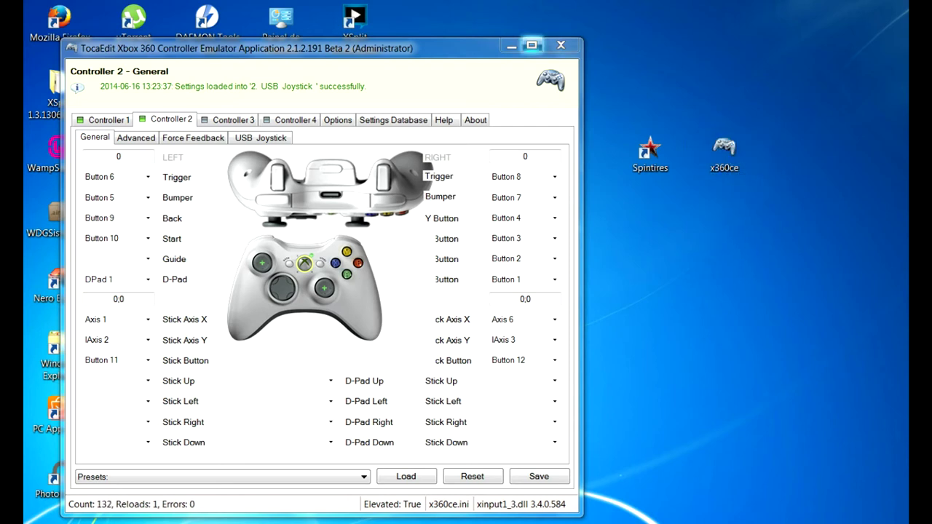
pyautogui.click(531, 46)
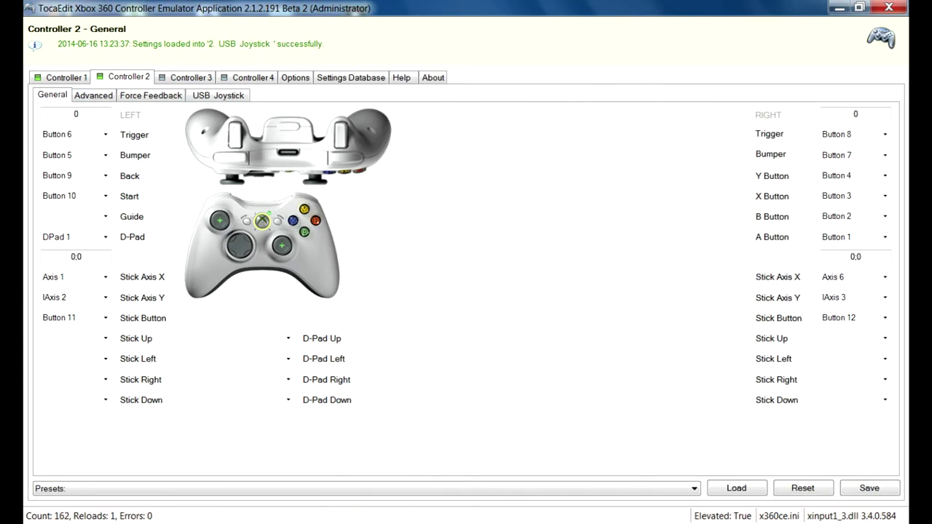
# Record the wheel pedals on Controller 1 as IHSlider 1 for the right trigger and HSlider 1 for the left trigger
pyautogui.click(63, 77)
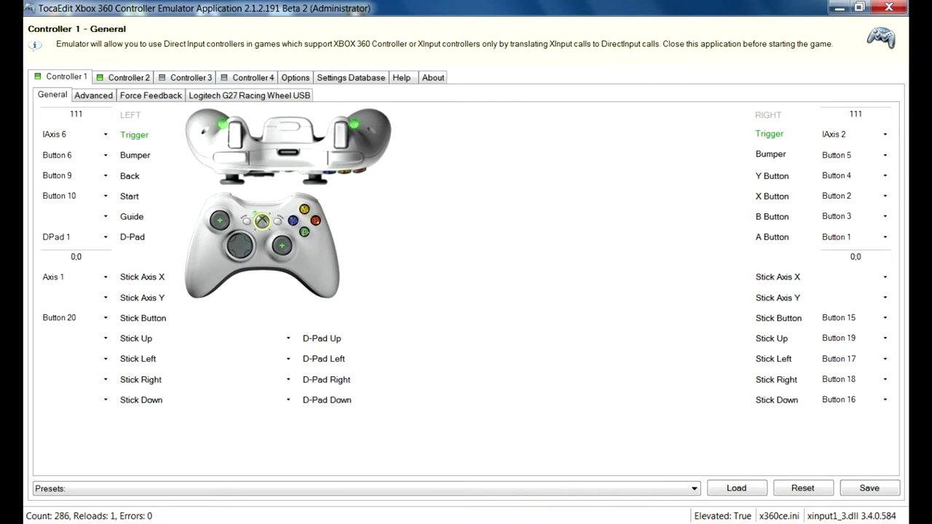
pyautogui.click(884, 134)
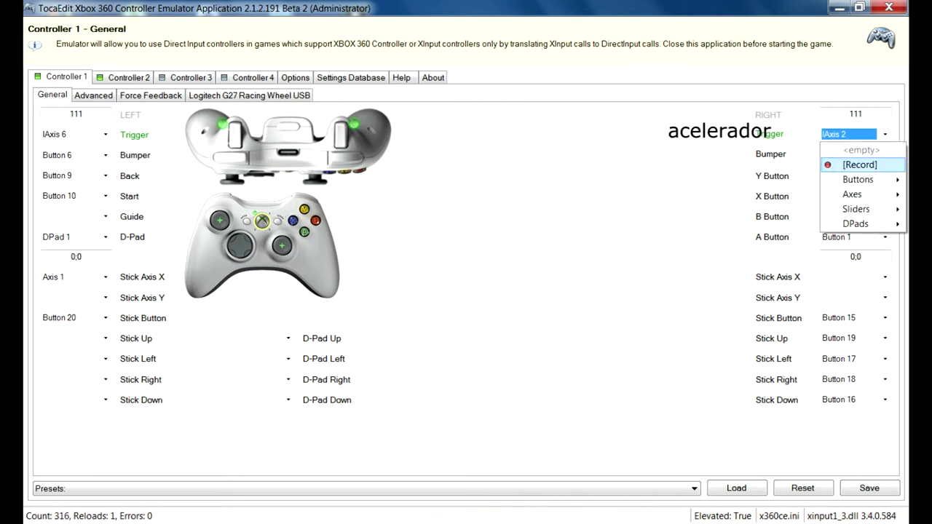
pyautogui.click(860, 165)
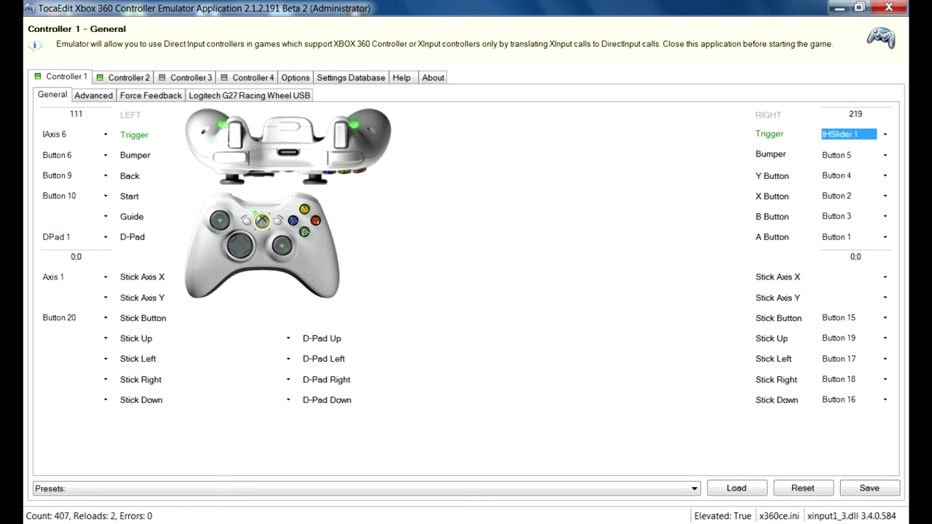
pyautogui.click(105, 135)
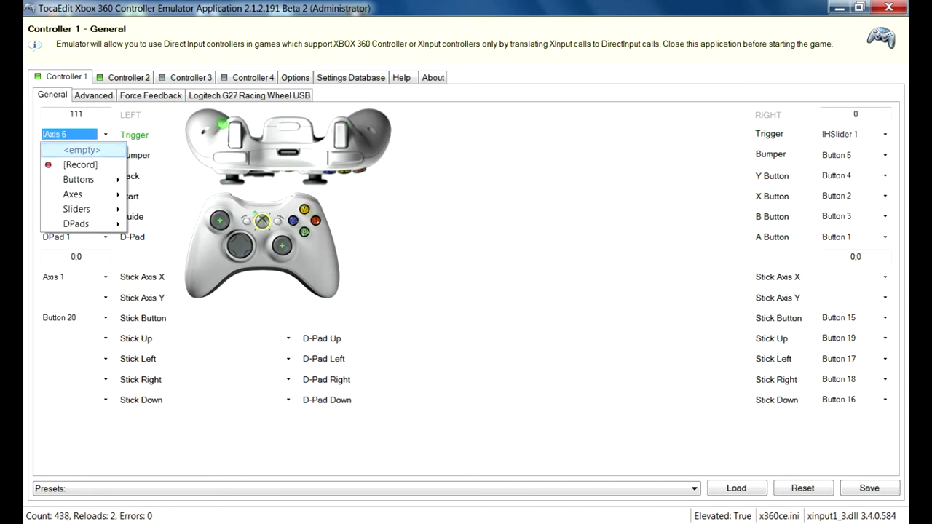
pyautogui.click(80, 165)
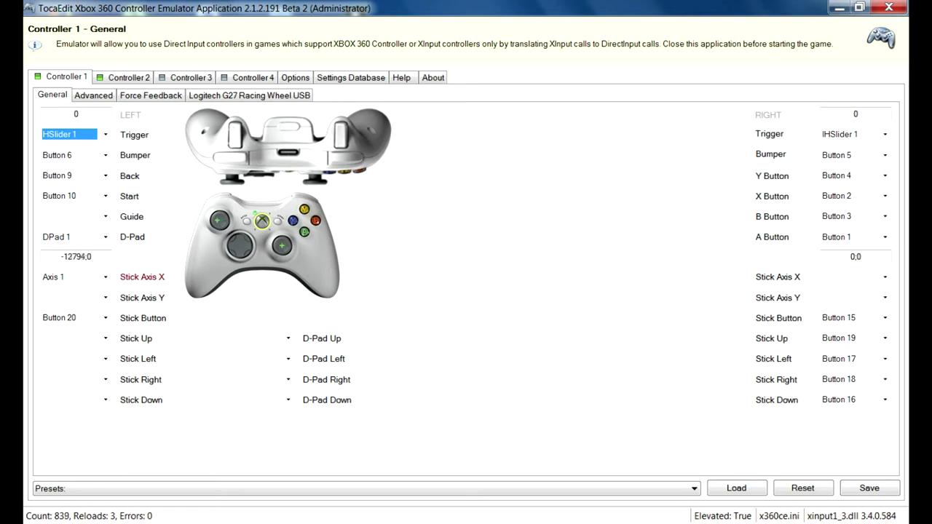
# Set Controller 1's advanced device type to Wheel and its AntiDeadZone to Enabled (XInput, 90%)
pyautogui.click(93, 95)
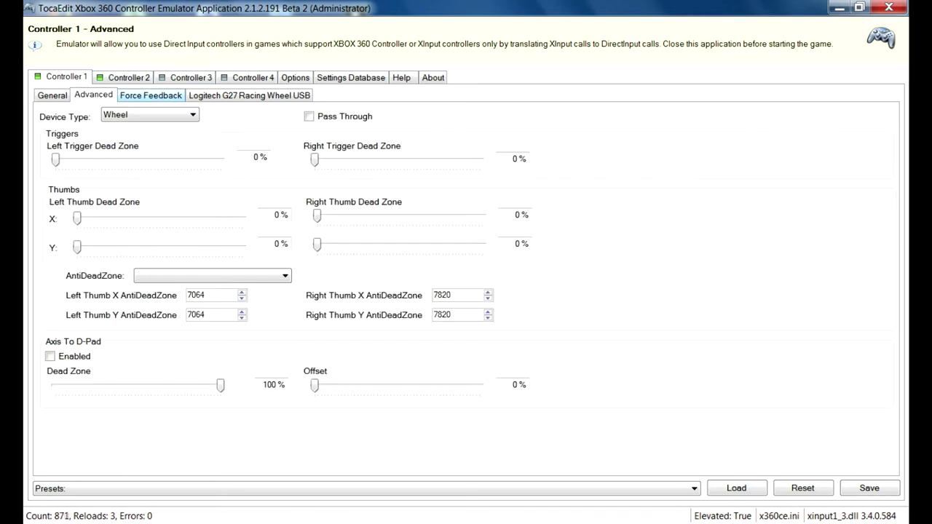
pyautogui.click(150, 115)
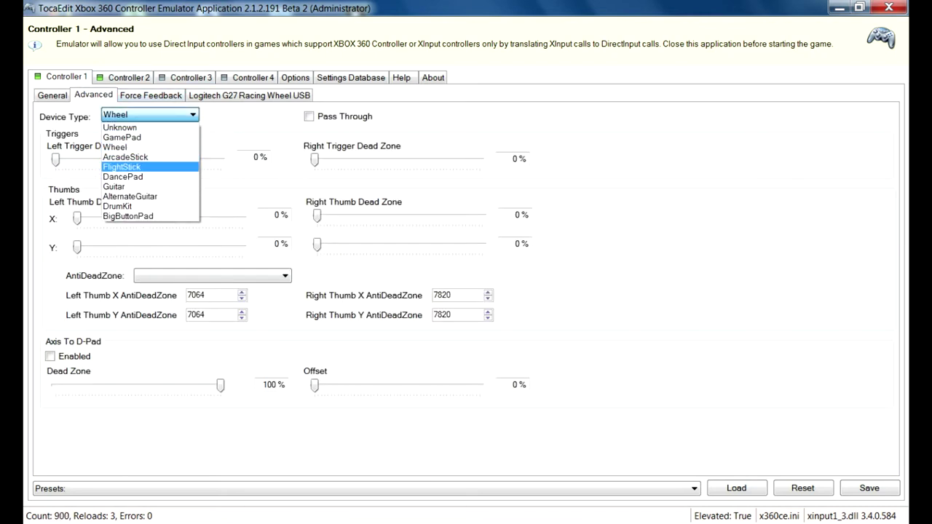
pyautogui.click(122, 138)
pyautogui.click(150, 115)
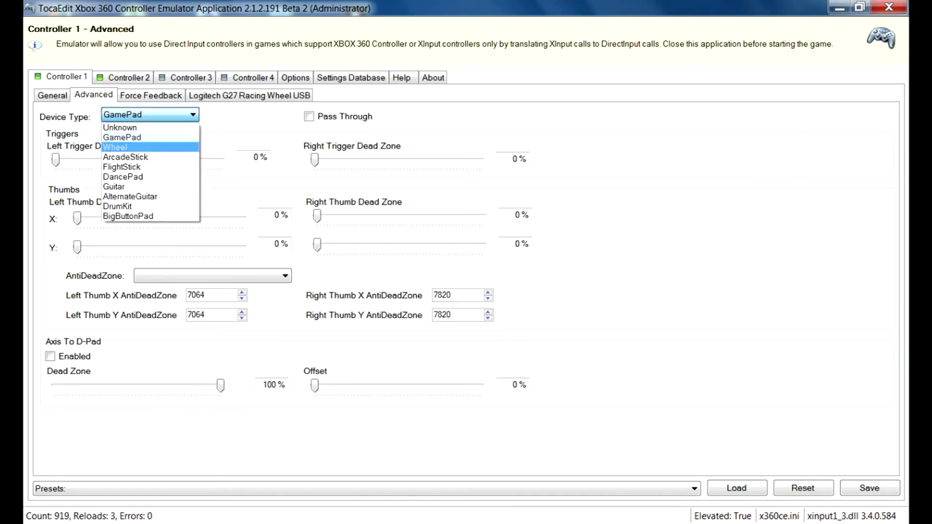
pyautogui.click(115, 147)
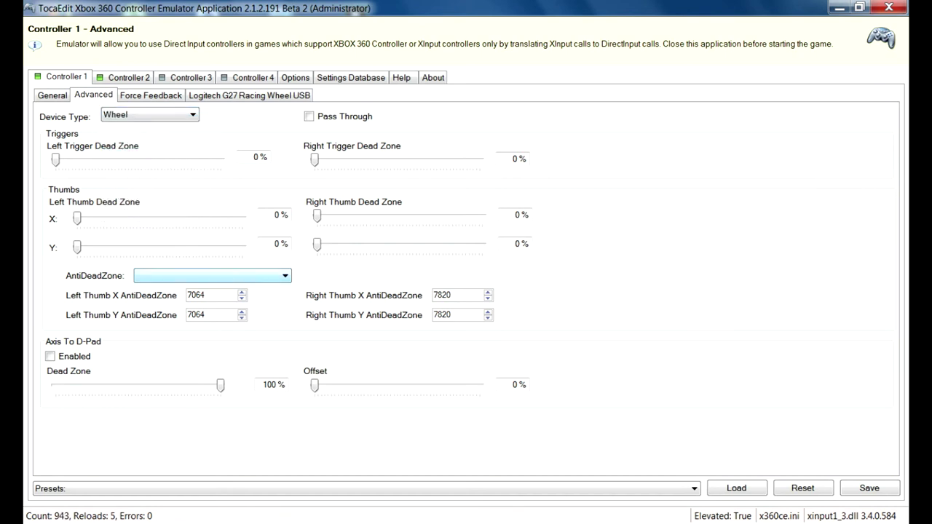
pyautogui.click(213, 275)
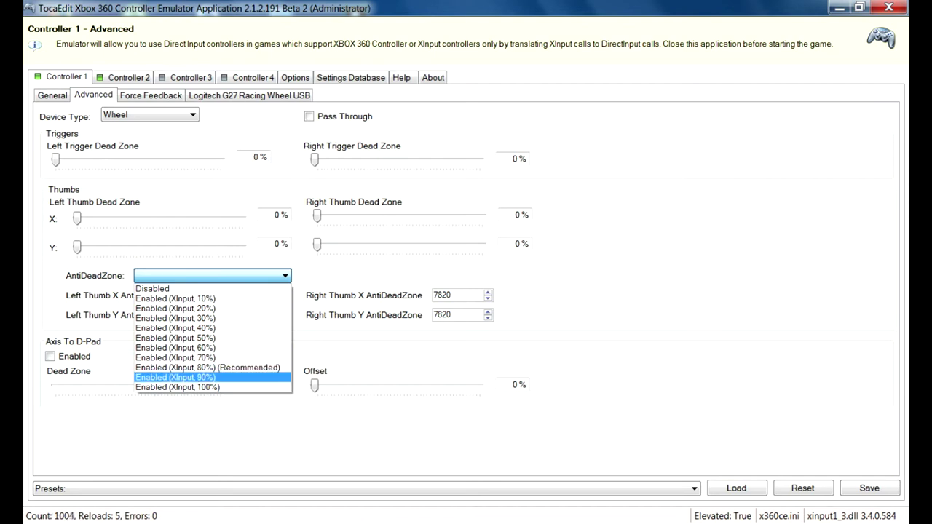
pyautogui.click(213, 378)
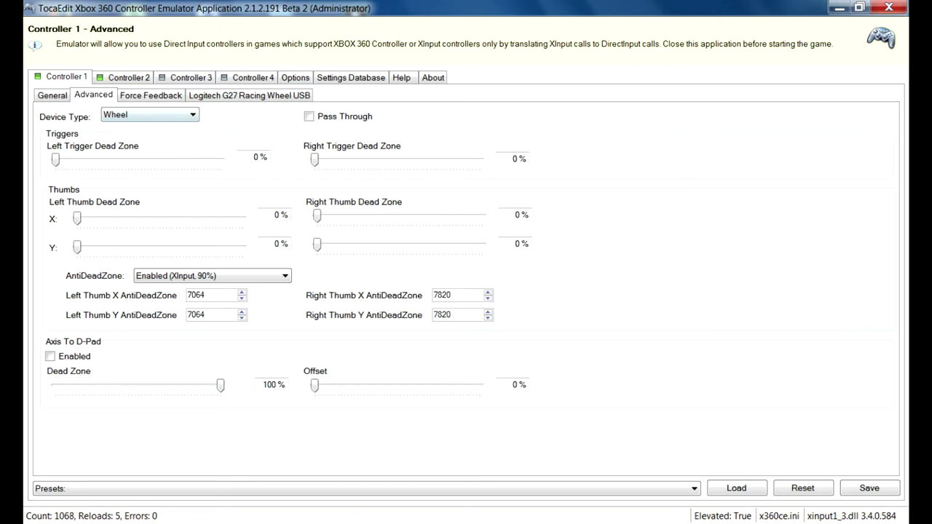
# Review Controller 1's force feedback options, the wheel's device information and the available settings database entries
pyautogui.click(151, 95)
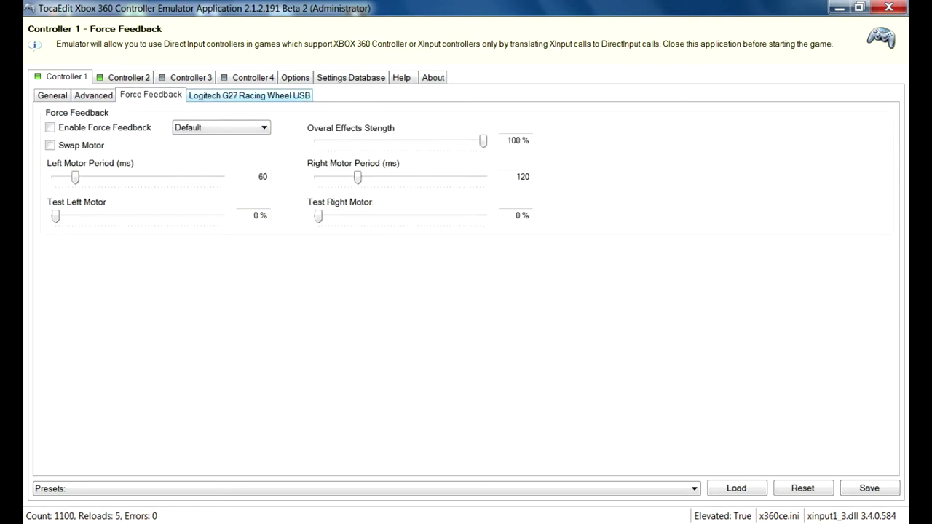
pyautogui.hotkey('ctrl', 'Tab')
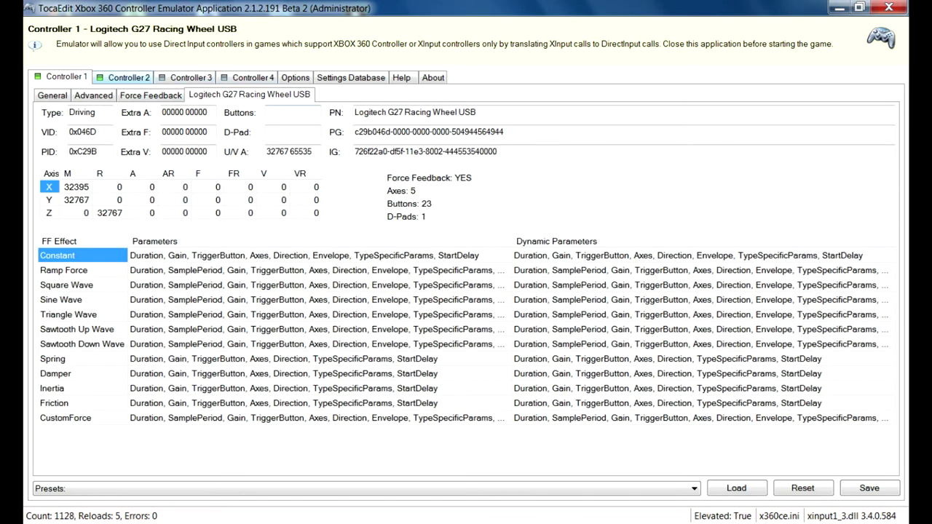
pyautogui.hotkey('ctrl', 'Tab')
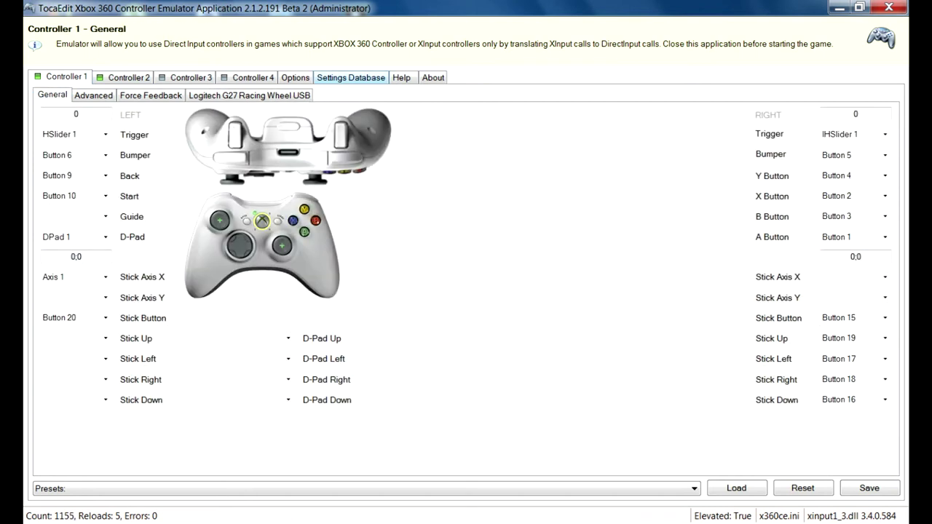
pyautogui.click(351, 77)
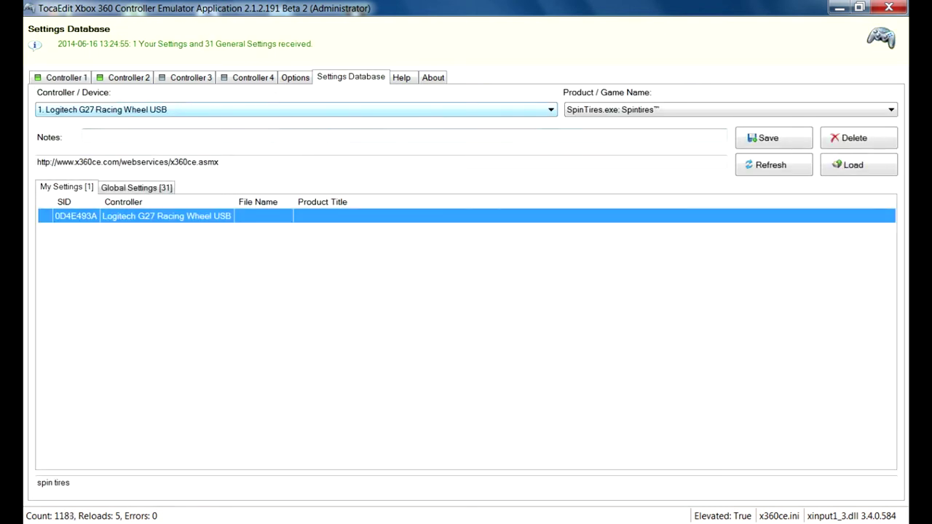
pyautogui.click(66, 77)
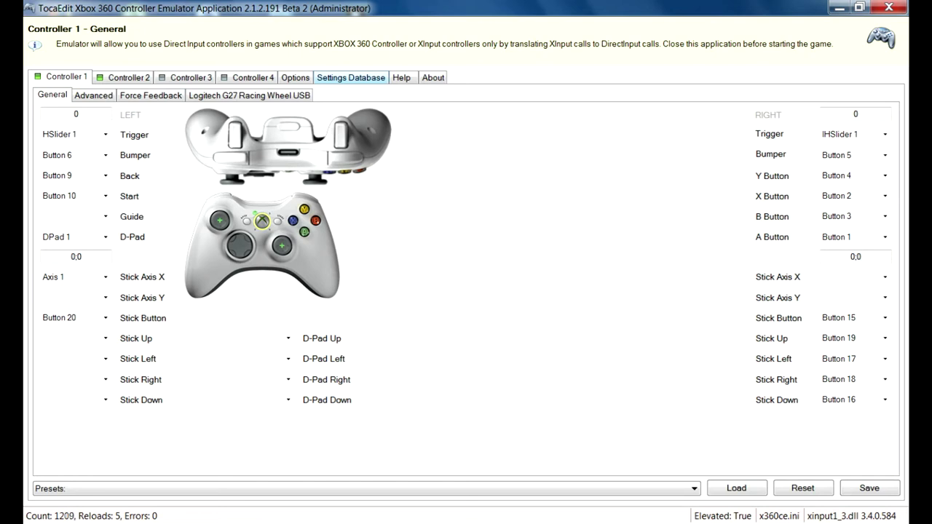
pyautogui.click(351, 77)
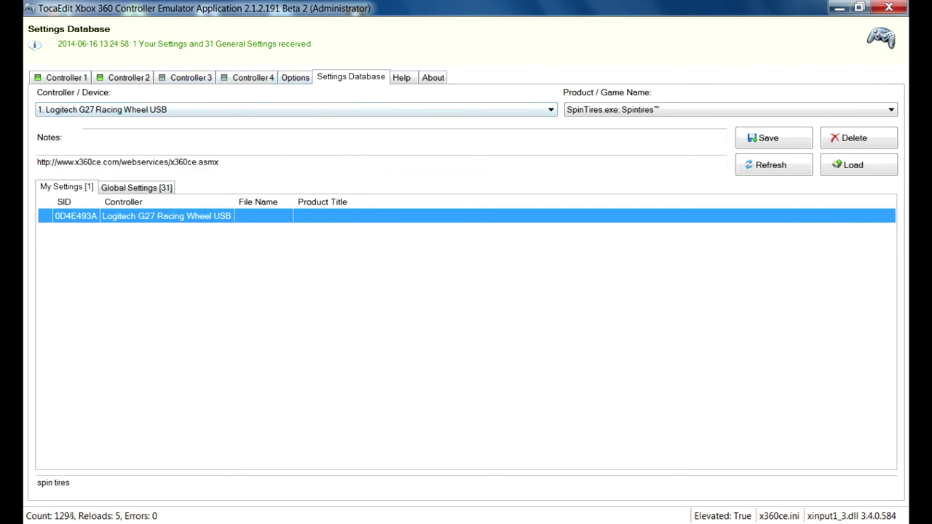
pyautogui.click(295, 78)
# Load the Logitech G27 Racing Wheel USB entry from My Settings into the wheel, with SpinTires.exe: Spintires as the game
pyautogui.click(351, 77)
pyautogui.click(296, 110)
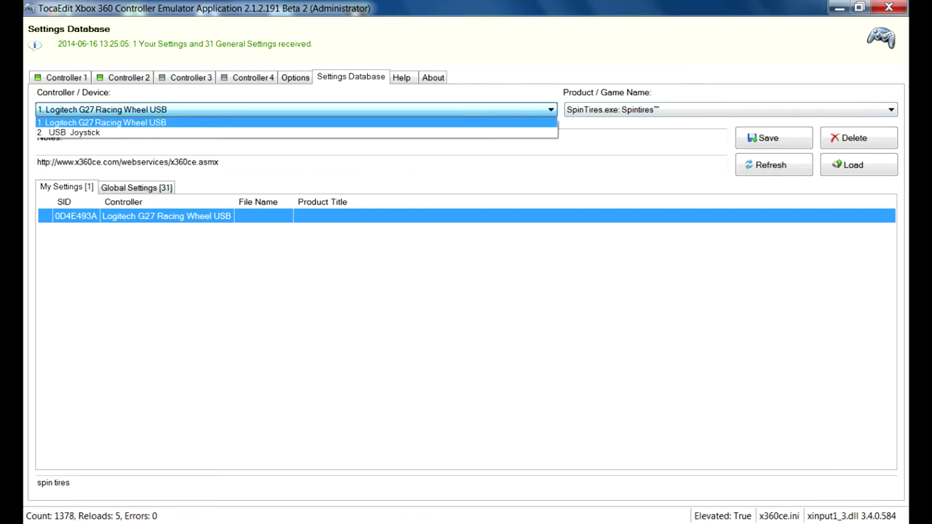
pyautogui.press('Down')
pyautogui.press('Up')
pyautogui.press('Return')
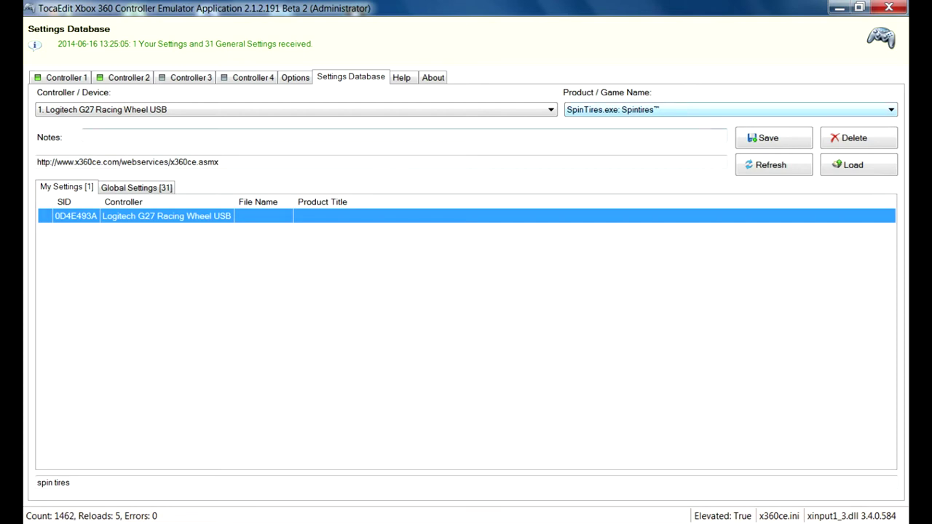
pyautogui.click(730, 110)
pyautogui.click(730, 132)
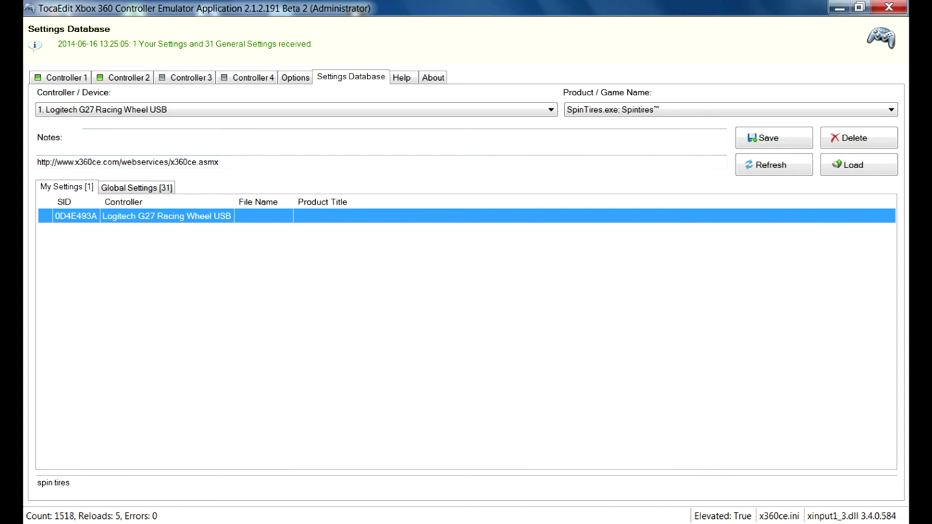
pyautogui.click(859, 165)
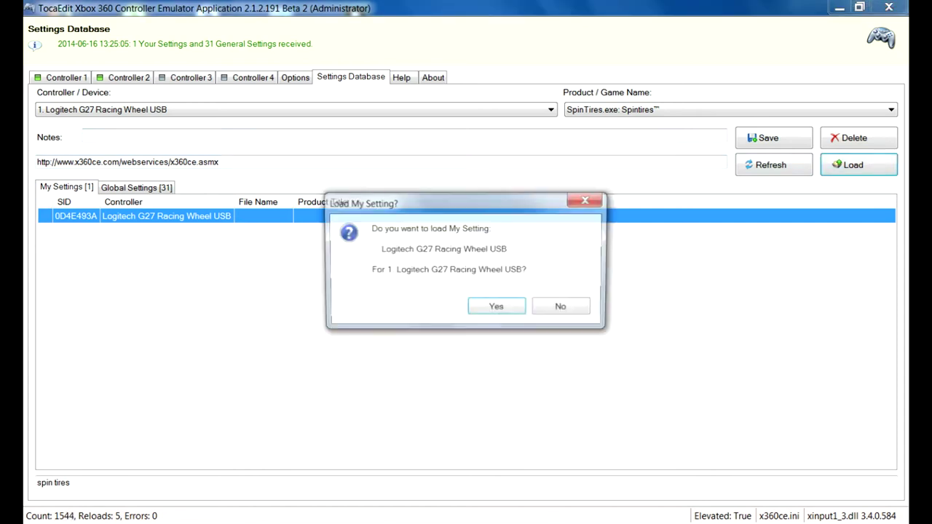
pyautogui.click(497, 308)
pyautogui.press('Return')
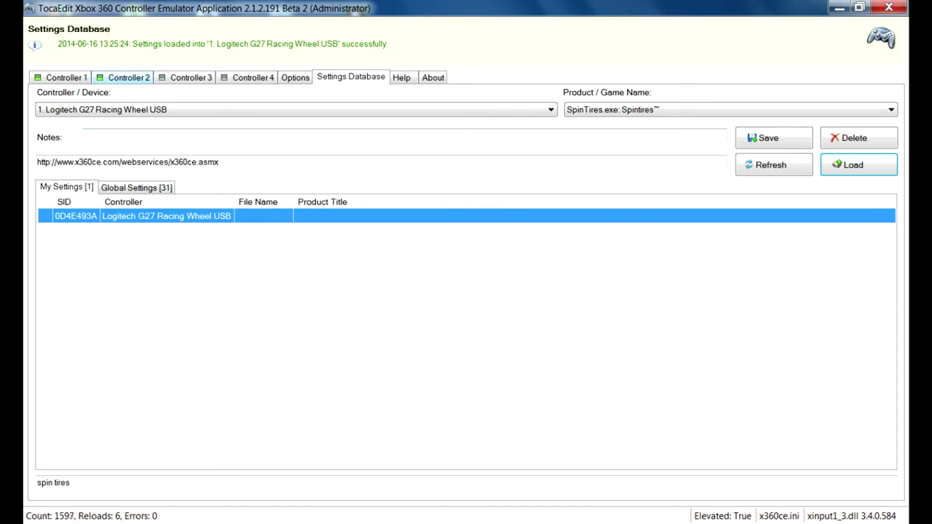
# Record Button 6 as the right trigger of Controller 2
pyautogui.click(125, 77)
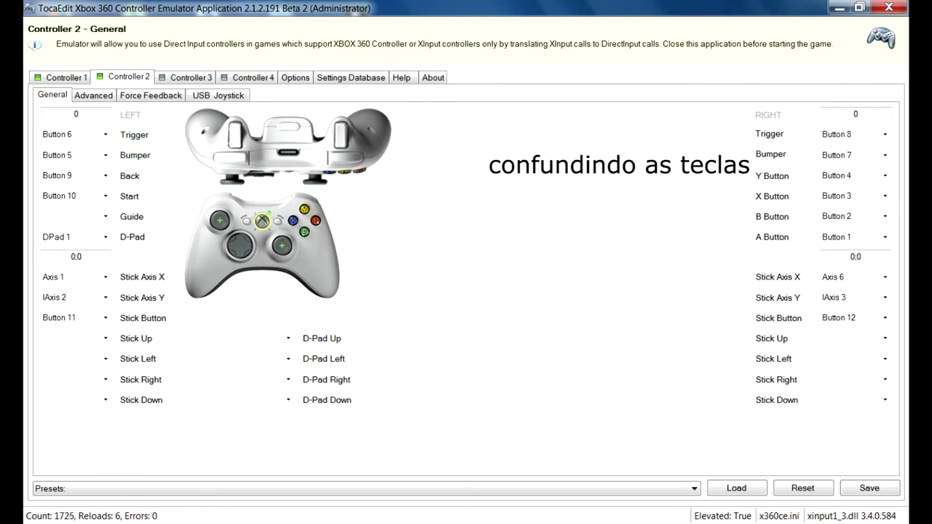
pyautogui.click(884, 135)
pyautogui.click(884, 134)
pyautogui.click(884, 135)
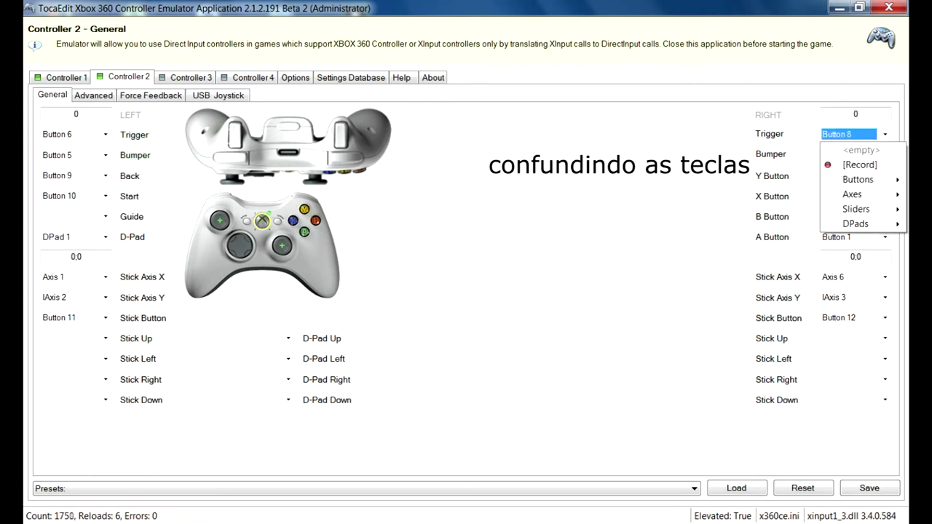
pyautogui.click(860, 165)
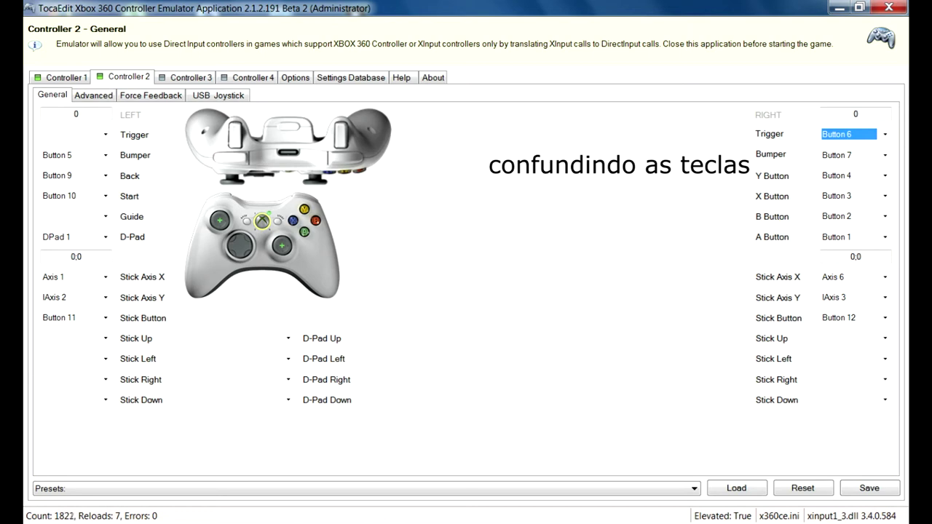
# Record Button 6 as Controller 2's left trigger and Button 5 as its right trigger
pyautogui.click(105, 135)
pyautogui.click(106, 134)
pyautogui.click(80, 164)
pyautogui.click(885, 134)
pyautogui.click(859, 165)
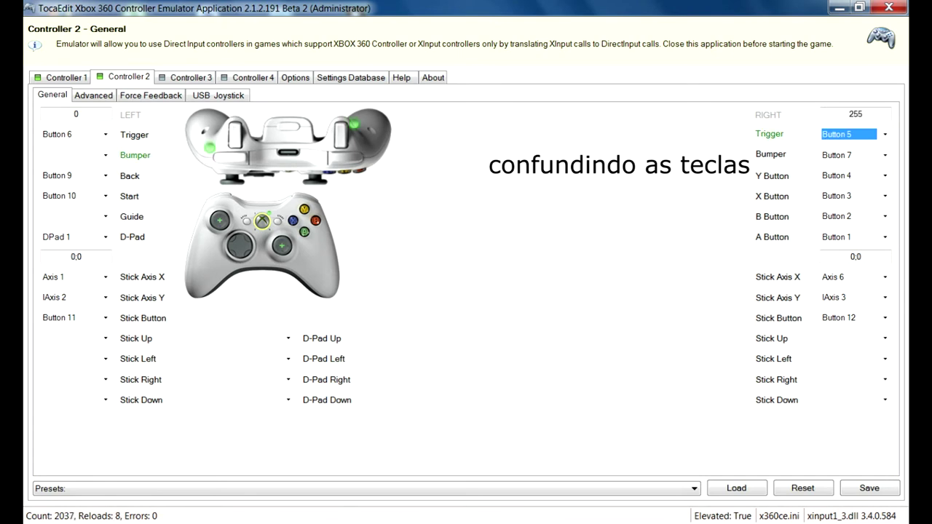
# Record Button 7 and after that Button 8 as Controller 2's right trigger
pyautogui.click(885, 134)
pyautogui.click(859, 165)
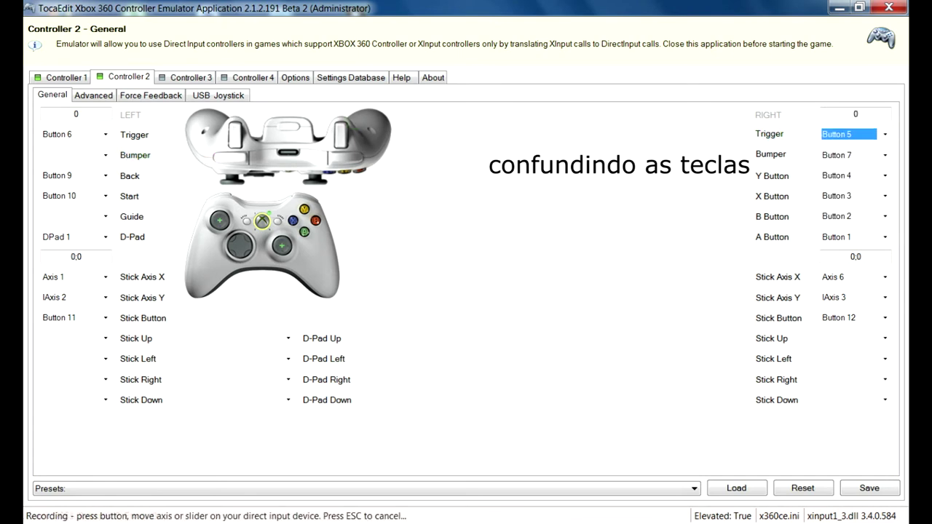
pyautogui.hotkey('alt', 'Down')
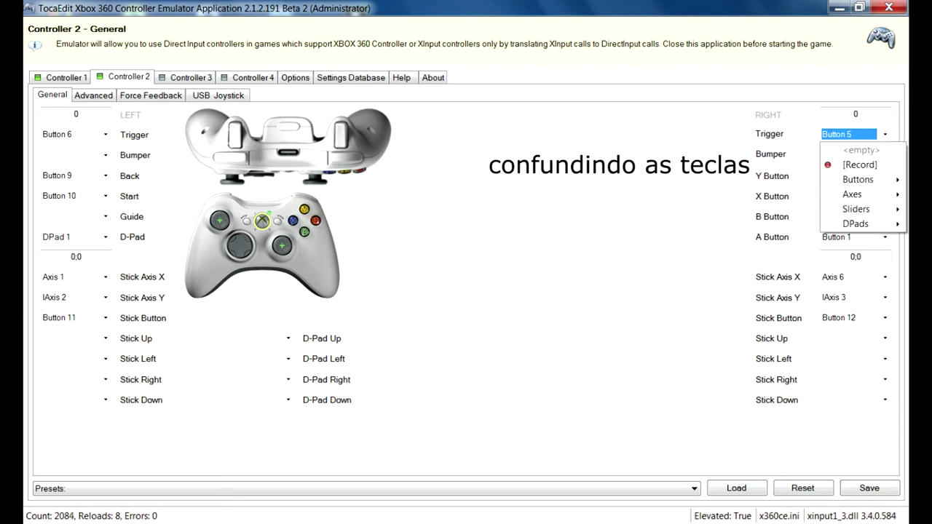
pyautogui.press('Down')
pyautogui.press('Return')
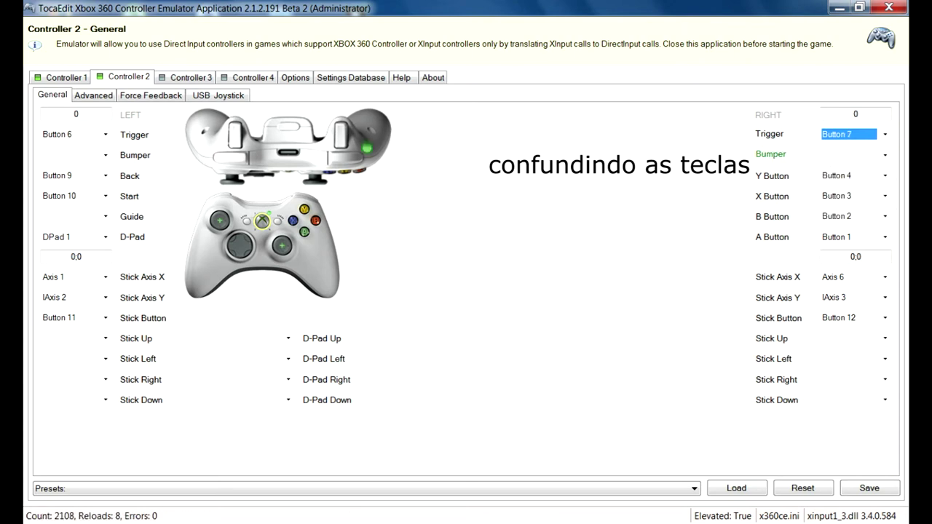
pyautogui.hotkey('alt', 'Down')
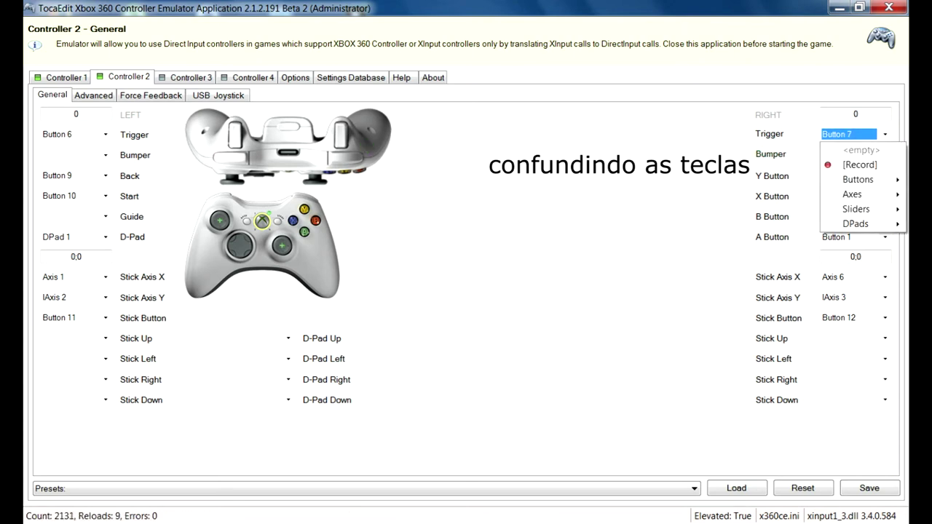
pyautogui.press('Down')
pyautogui.press('Return')
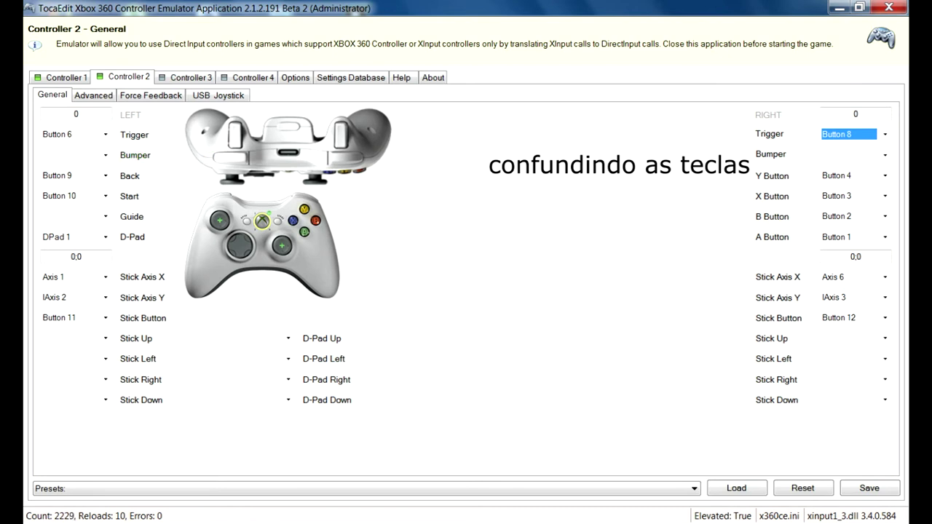
# Record Button 5 as Controller 2's left trigger and Button 7 as its left bumper
pyautogui.click(105, 135)
pyautogui.click(106, 134)
pyautogui.click(106, 135)
pyautogui.click(80, 165)
pyautogui.click(106, 155)
pyautogui.click(106, 155)
pyautogui.click(80, 186)
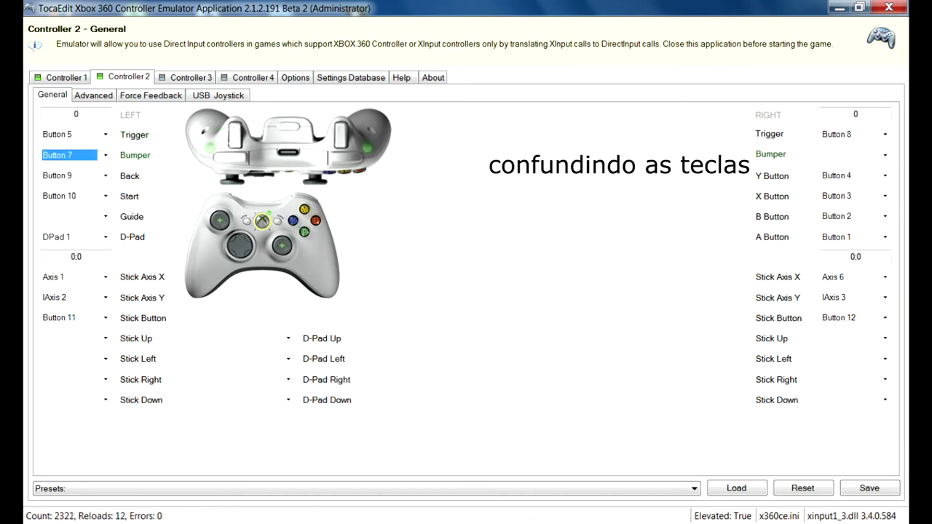
# Record Button 8 as Controller 2's left bumper
pyautogui.click(106, 155)
pyautogui.click(105, 155)
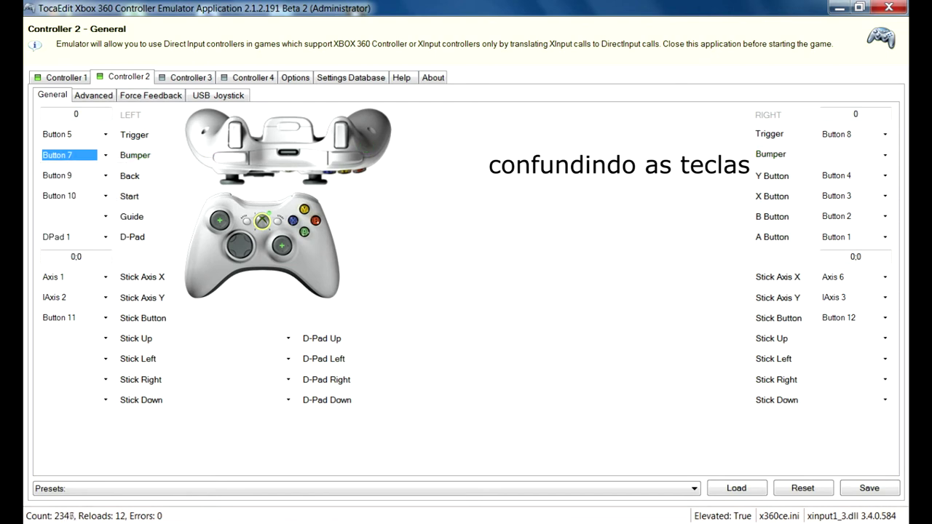
pyautogui.click(106, 155)
pyautogui.click(80, 186)
# Record Button 6 as Controller 2's right trigger
pyautogui.click(885, 134)
pyautogui.click(884, 134)
pyautogui.click(859, 165)
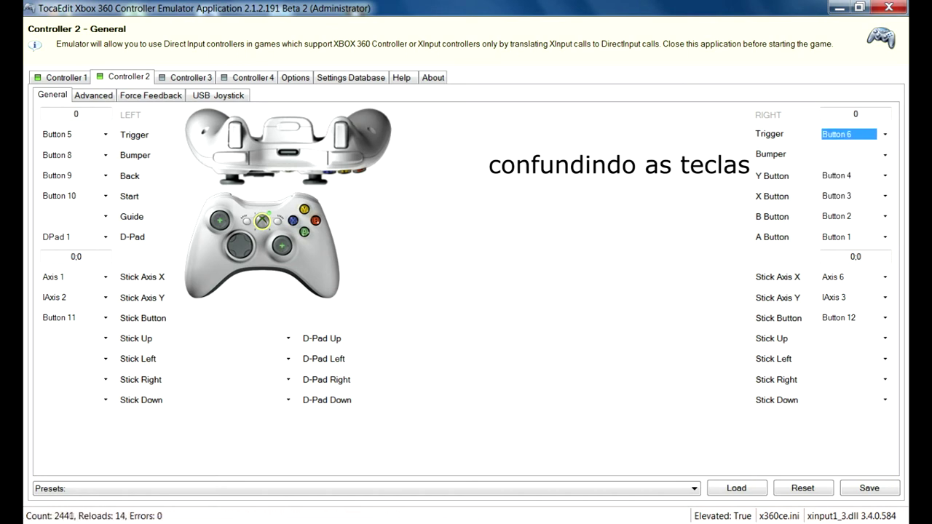
# Record Button 8 as Controller 2's right bumper and Button 7 as its left bumper
pyautogui.click(885, 154)
pyautogui.click(859, 185)
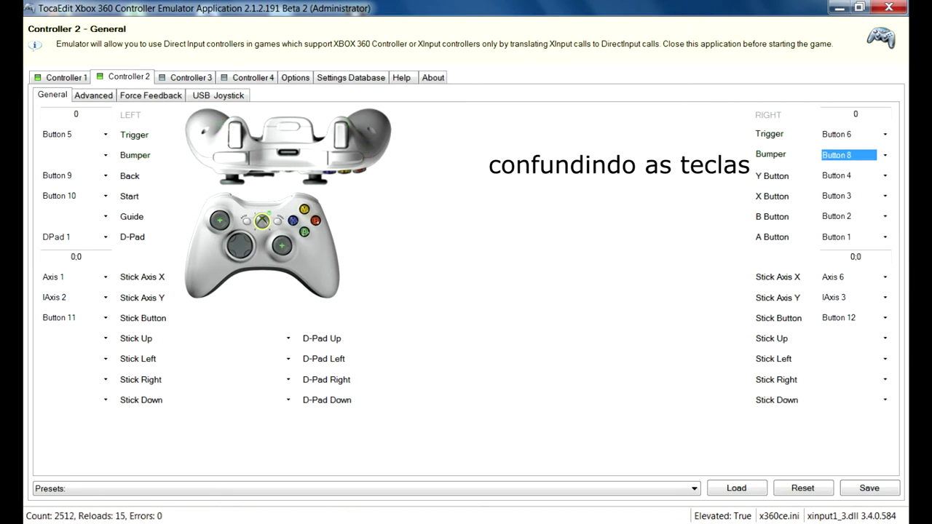
pyautogui.click(106, 155)
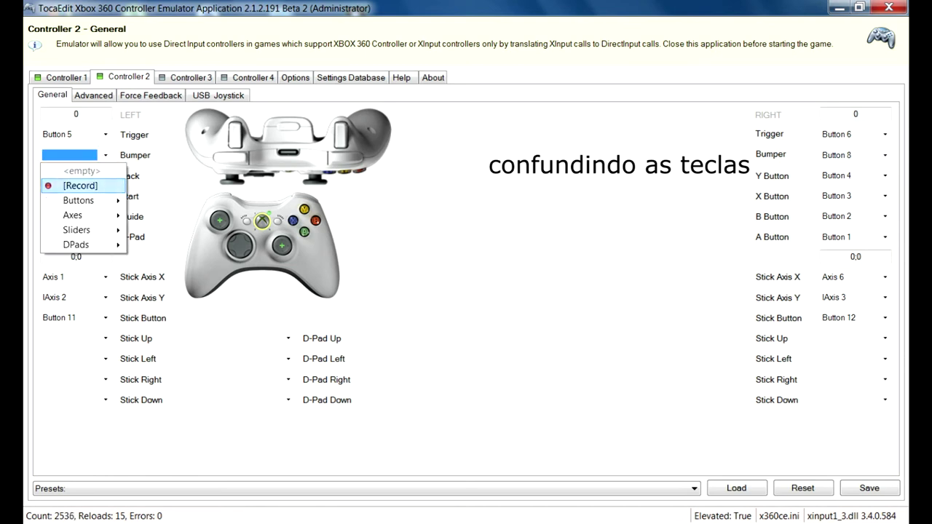
pyautogui.click(80, 186)
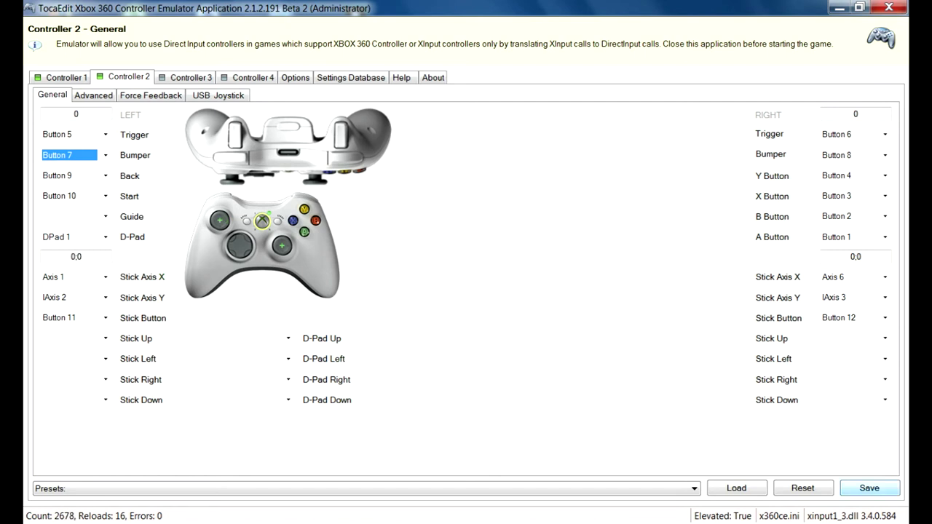
# In Controller 2's advanced settings, keep GamePad as the device type and set AntiDeadZone to Disabled
pyautogui.click(150, 96)
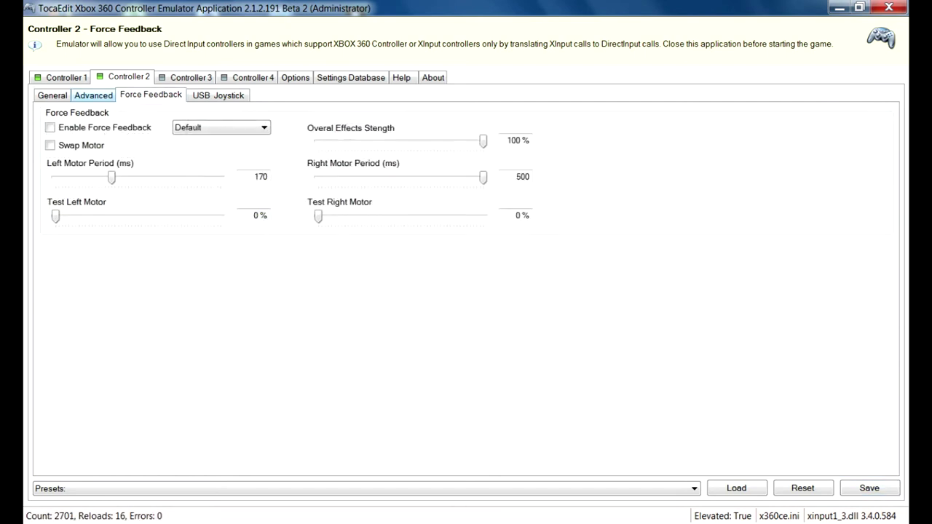
pyautogui.click(93, 95)
pyautogui.click(150, 114)
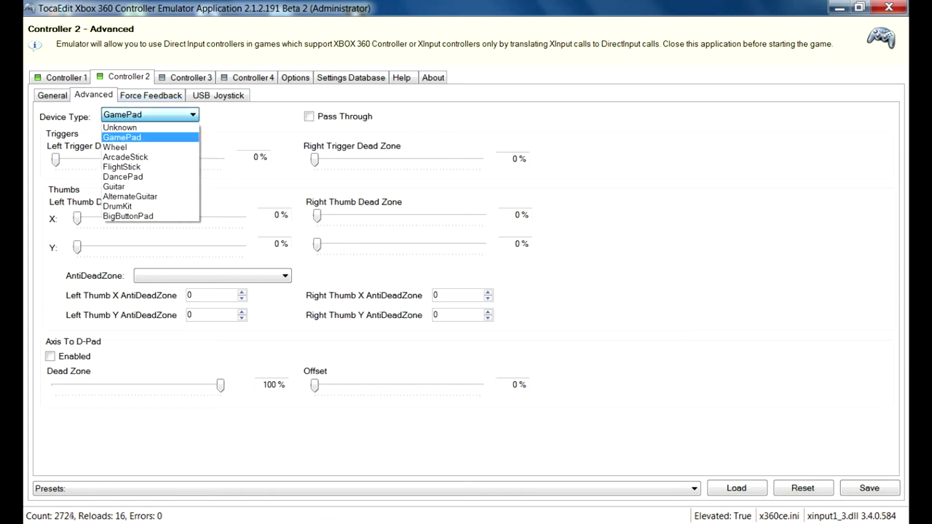
pyautogui.click(150, 137)
pyautogui.click(212, 275)
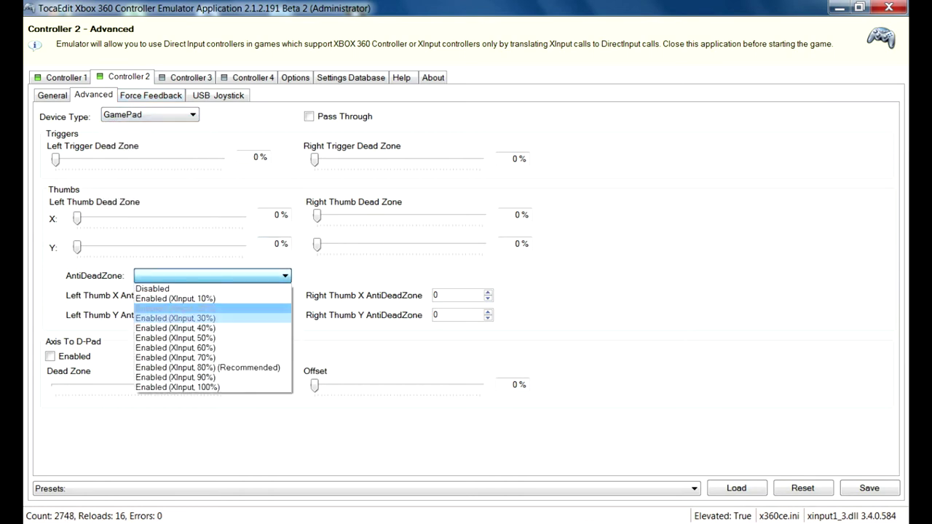
pyautogui.click(160, 285)
pyautogui.click(212, 276)
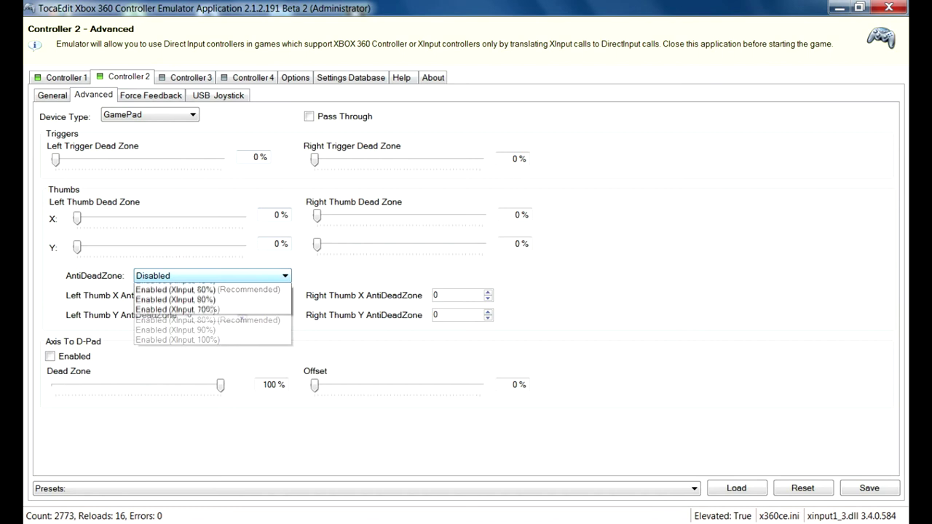
pyautogui.click(160, 288)
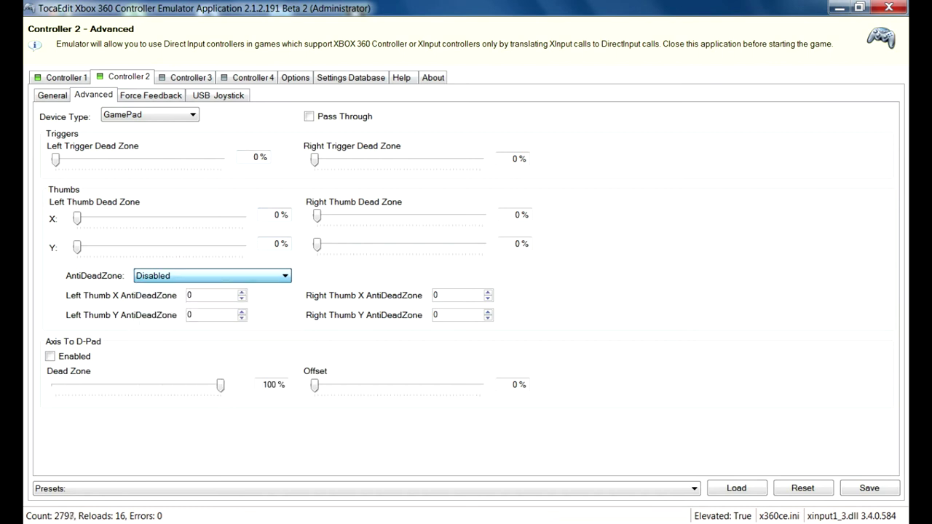
# Review Controller 2's force feedback options, the USB Joystick device information and the settings database
pyautogui.click(151, 95)
pyautogui.click(218, 95)
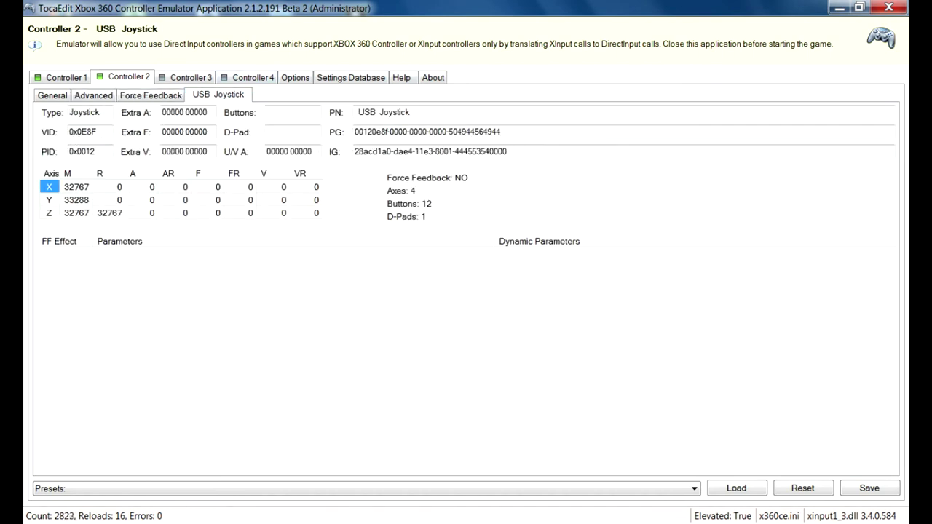
pyautogui.click(351, 77)
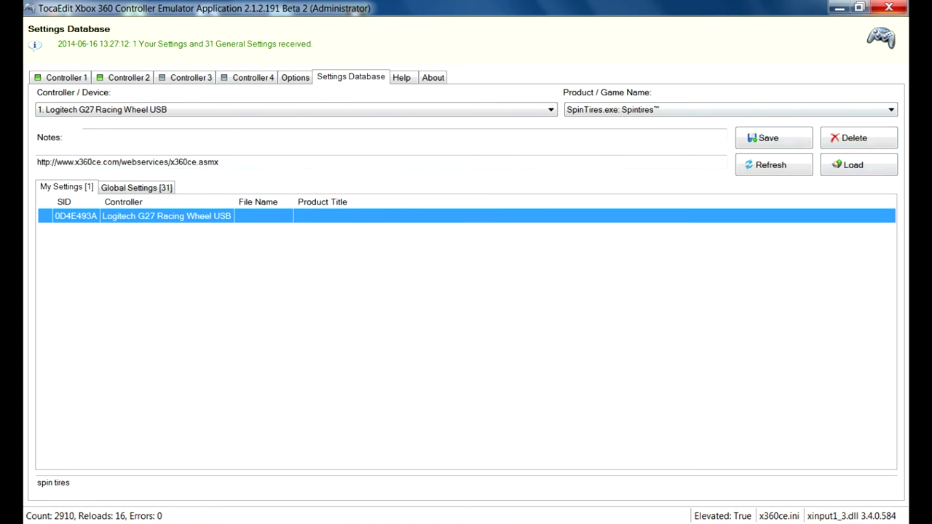
# Minimize the emulator window and switch to the running Spintires game
pyautogui.click(840, 8)
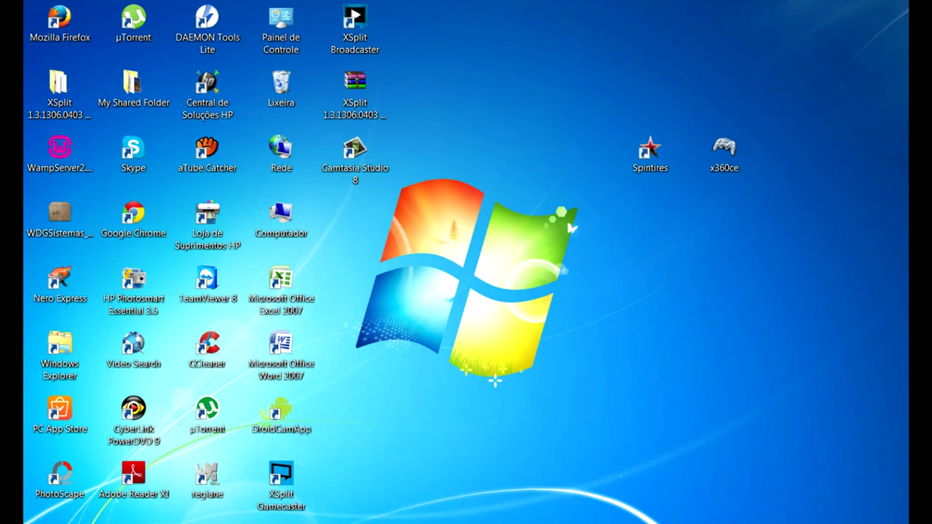
pyautogui.moveTo(345, 523)
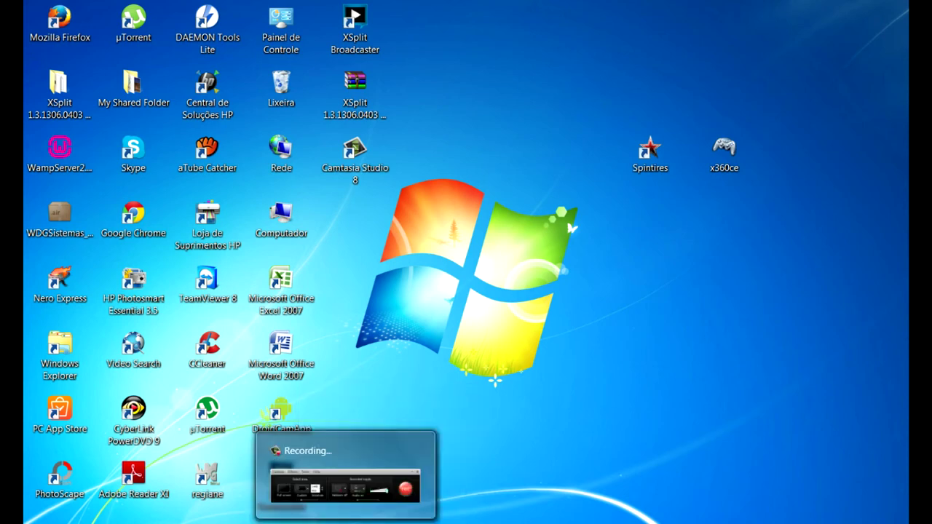
pyautogui.click(346, 523)
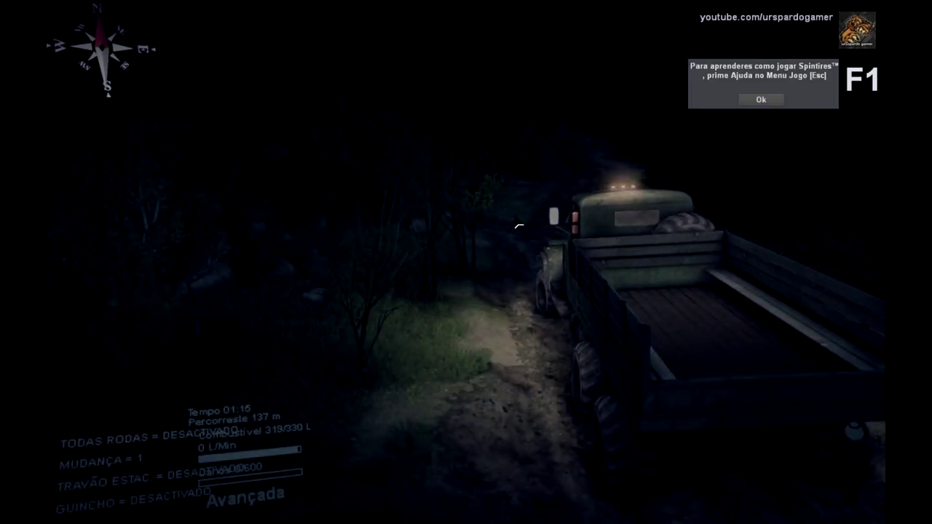
# Pause the game and make a small adjustment in Definições
pyautogui.press('Escape')
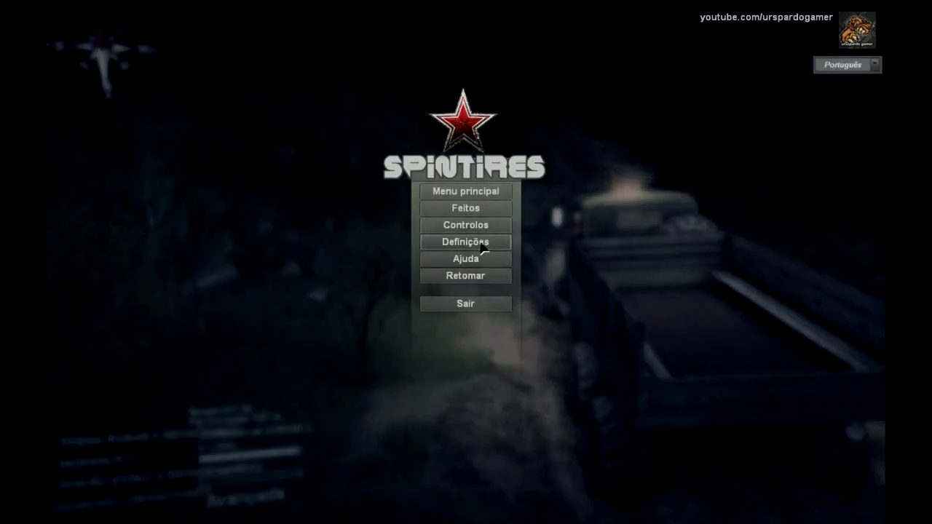
pyautogui.click(483, 242)
pyautogui.moveTo(457, 120); pyautogui.dragTo(450, 120)
pyautogui.click(391, 423)
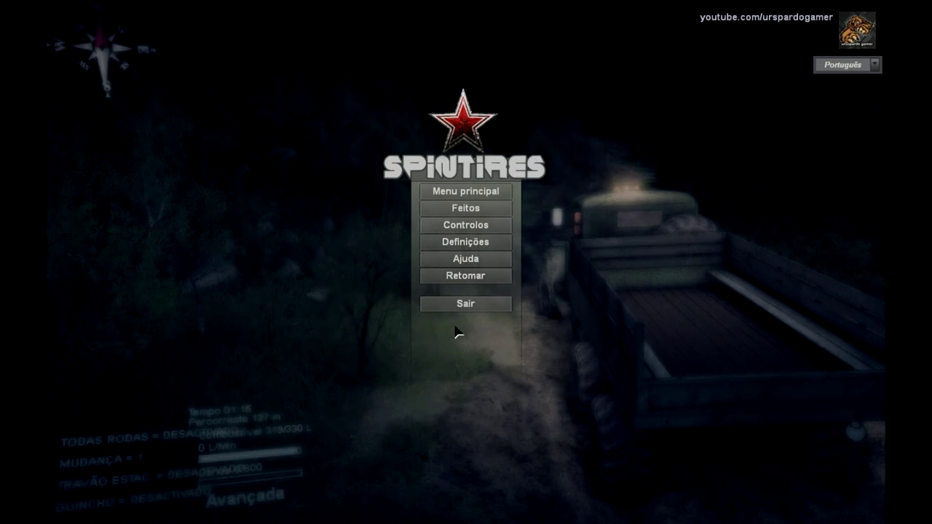
# Review the Xbox360 bindings for Gamepad 1 in Controlos, apply them and resume the game
pyautogui.click(489, 227)
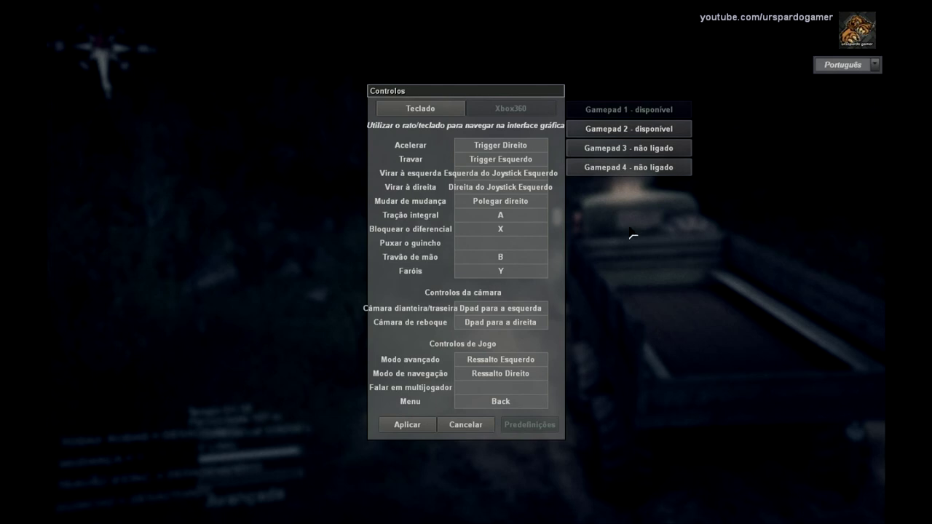
pyautogui.click(408, 425)
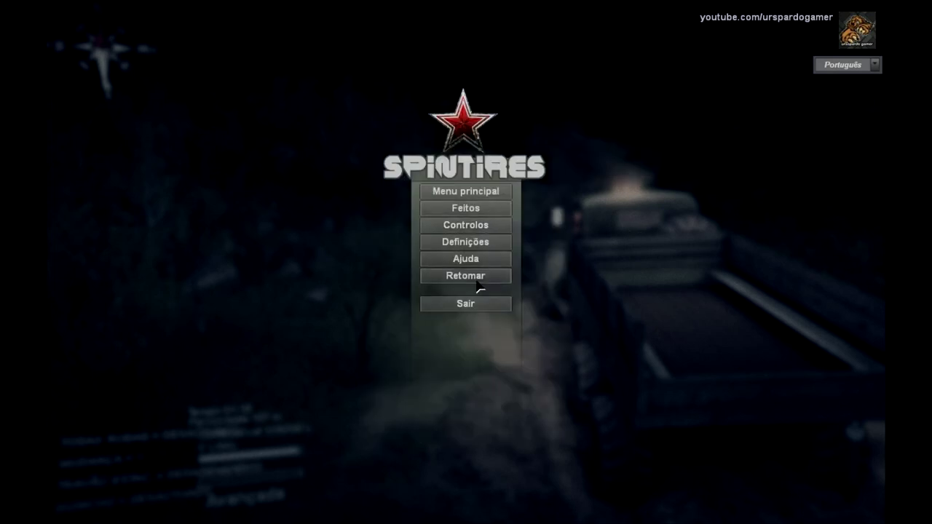
pyautogui.click(474, 282)
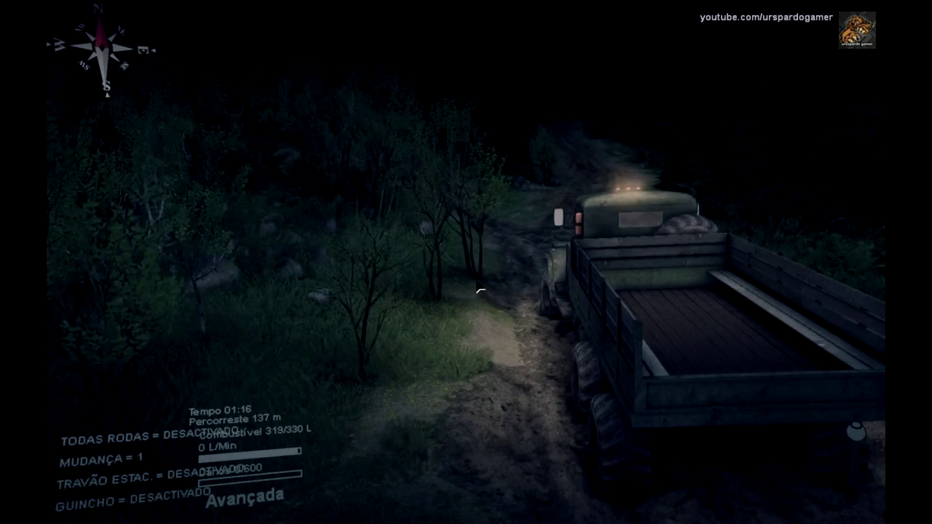